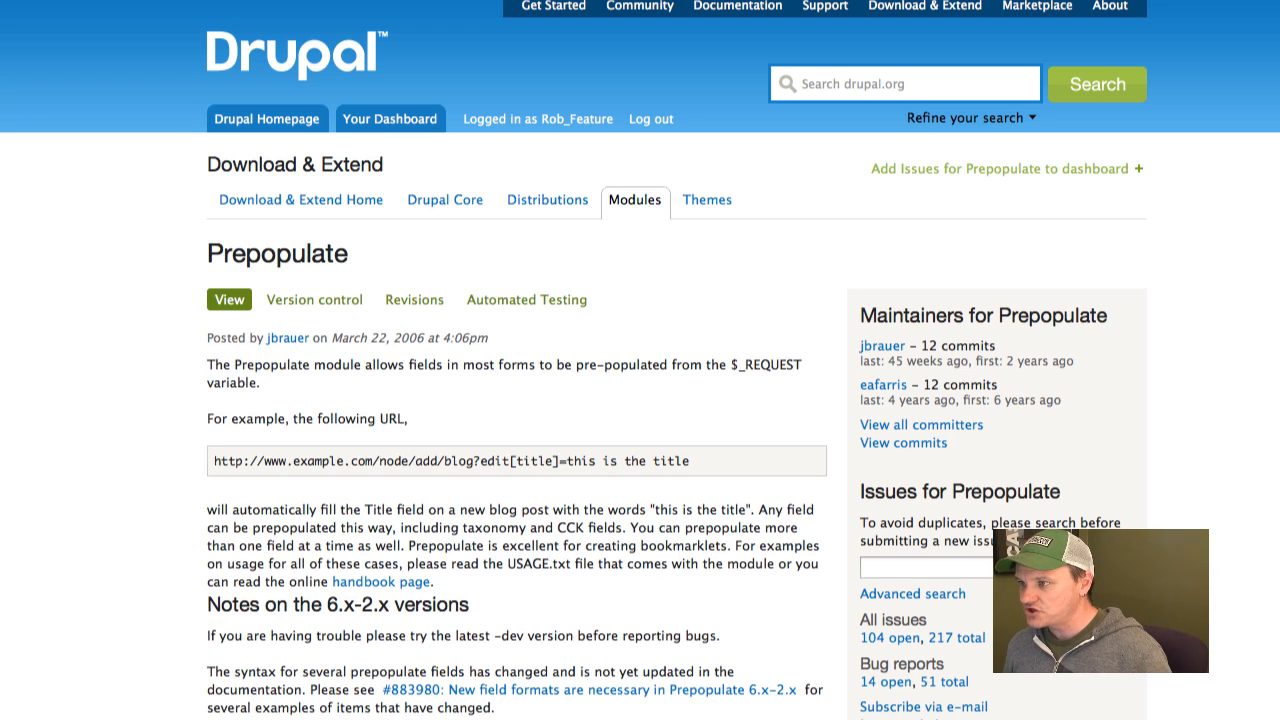
Read the Prepopulate module's Bookmarklets documentation, including the example bookmarklet code.
key(ctrl+Tab)
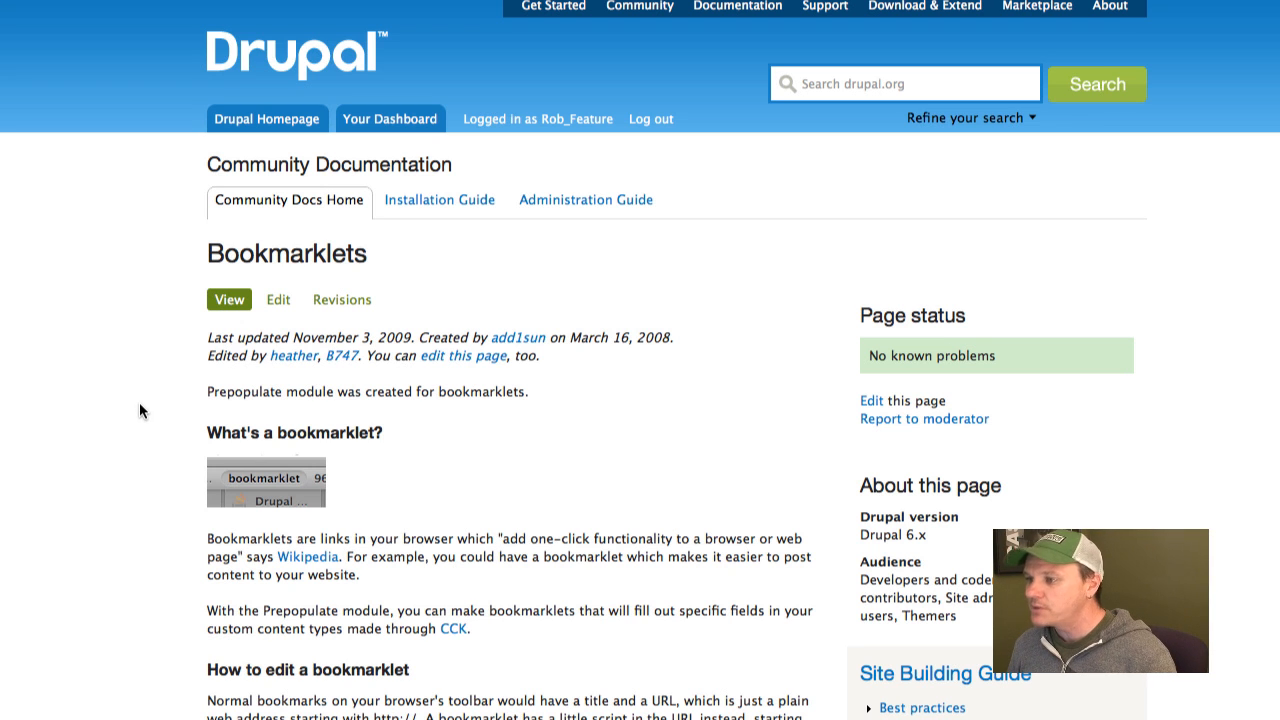
scroll(145, 410, down, 8)
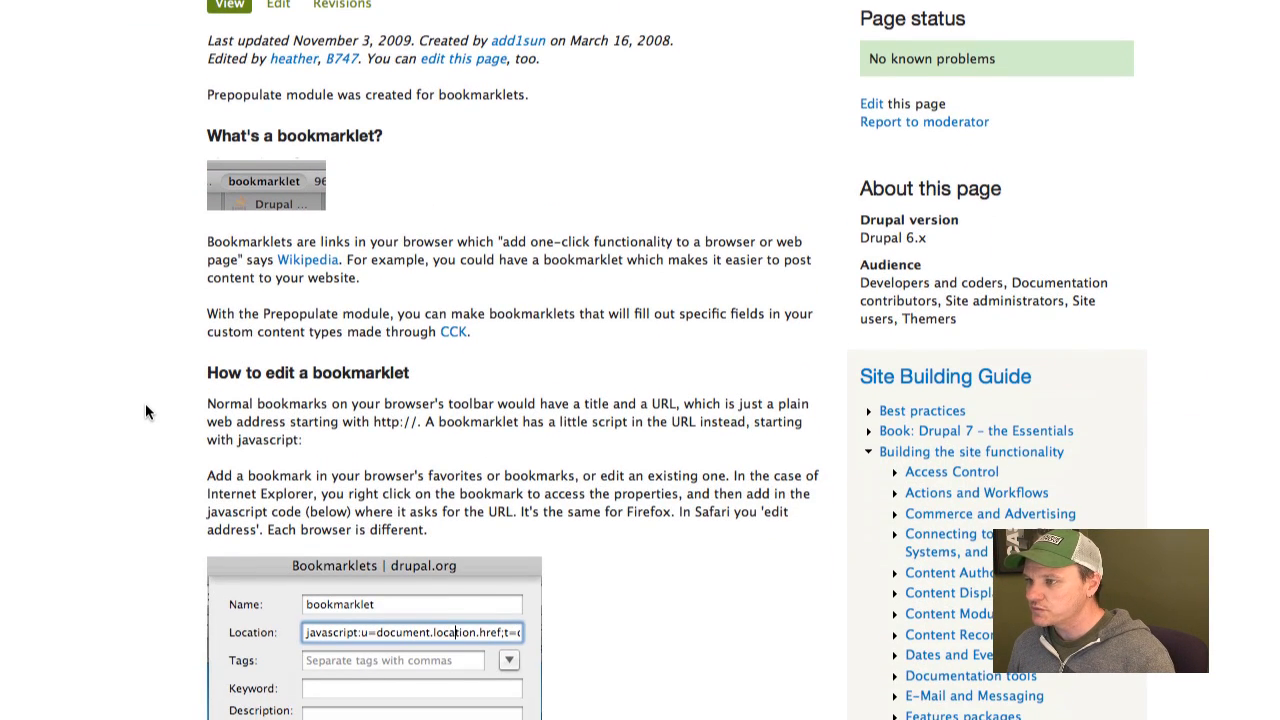
scroll(145, 408, down, 13)
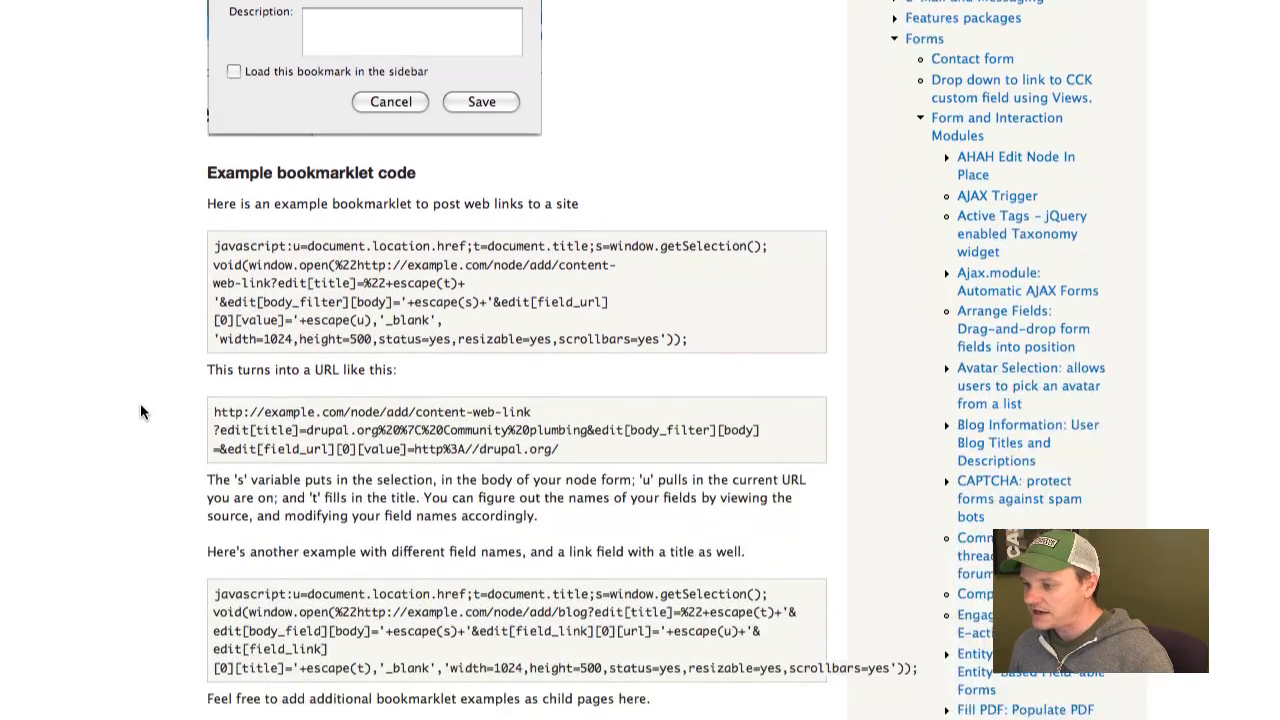
scroll(141, 406, up, 20)
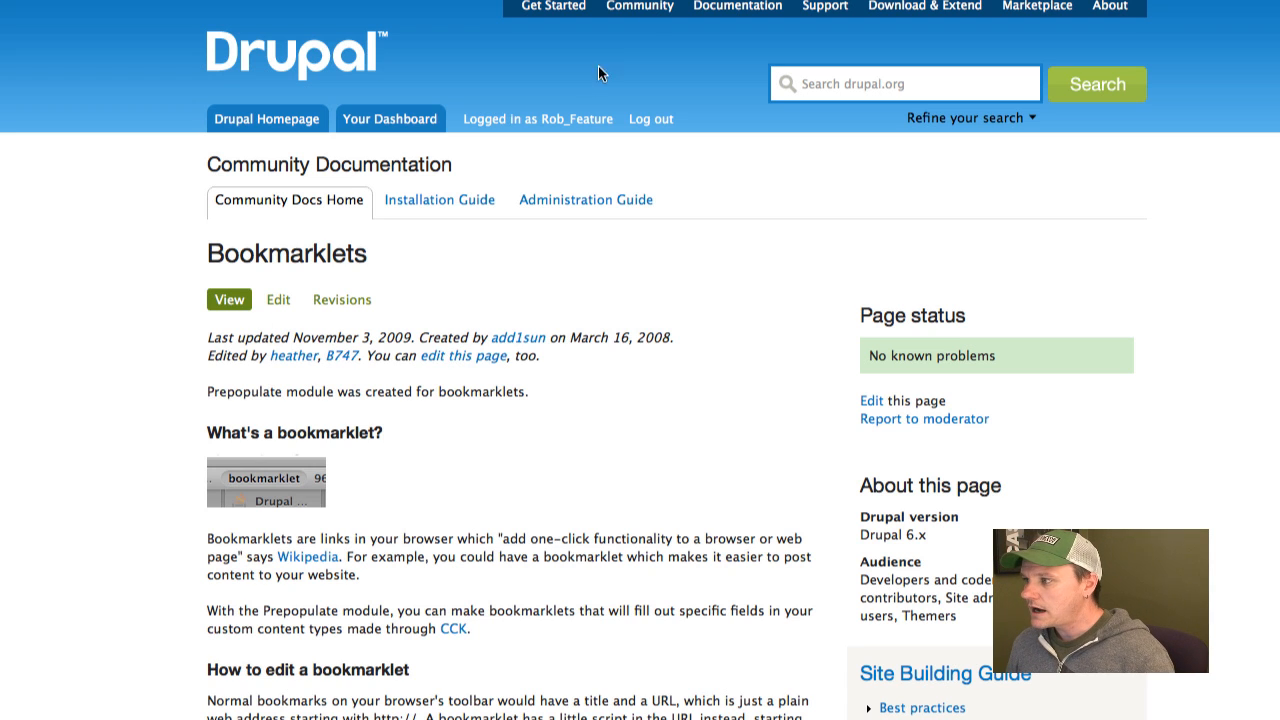
Examine the site's oEmbed provider list, covering both the Embed.ly providers and the standalone ones such as twitter and revision3.
click(180, 1)
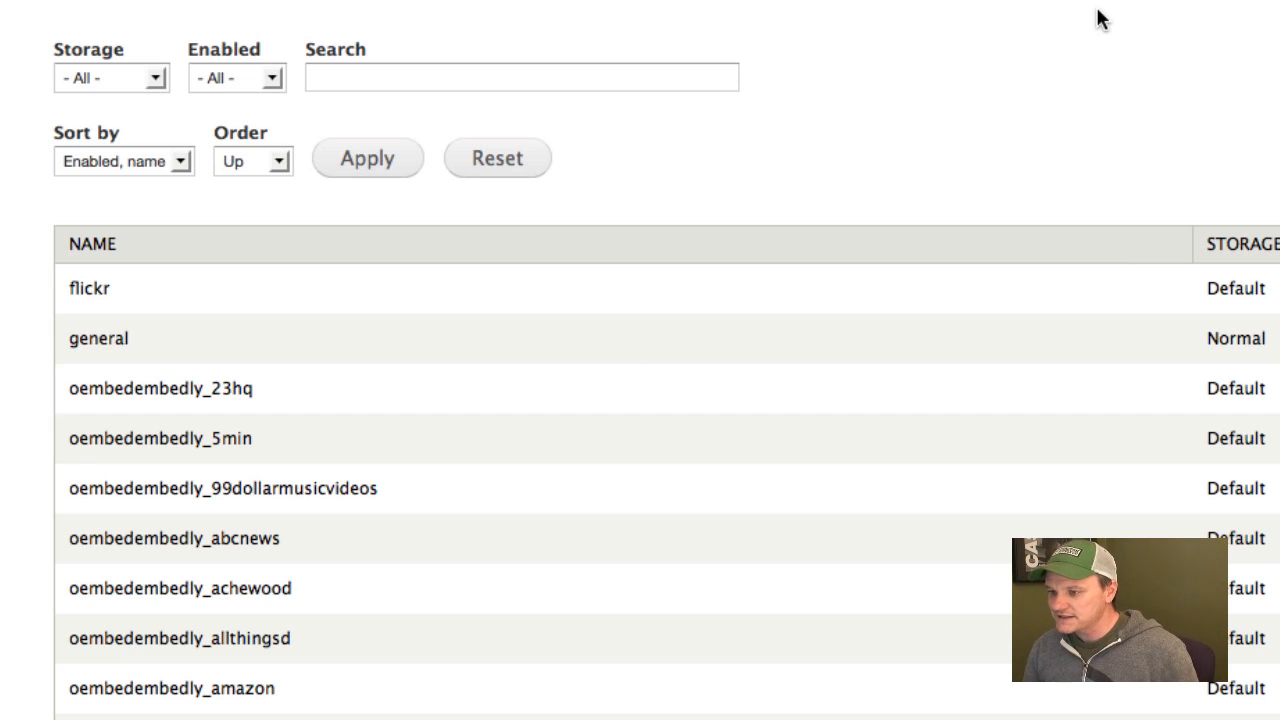
scroll(616, 707, down, 3)
scroll(616, 707, down, 5)
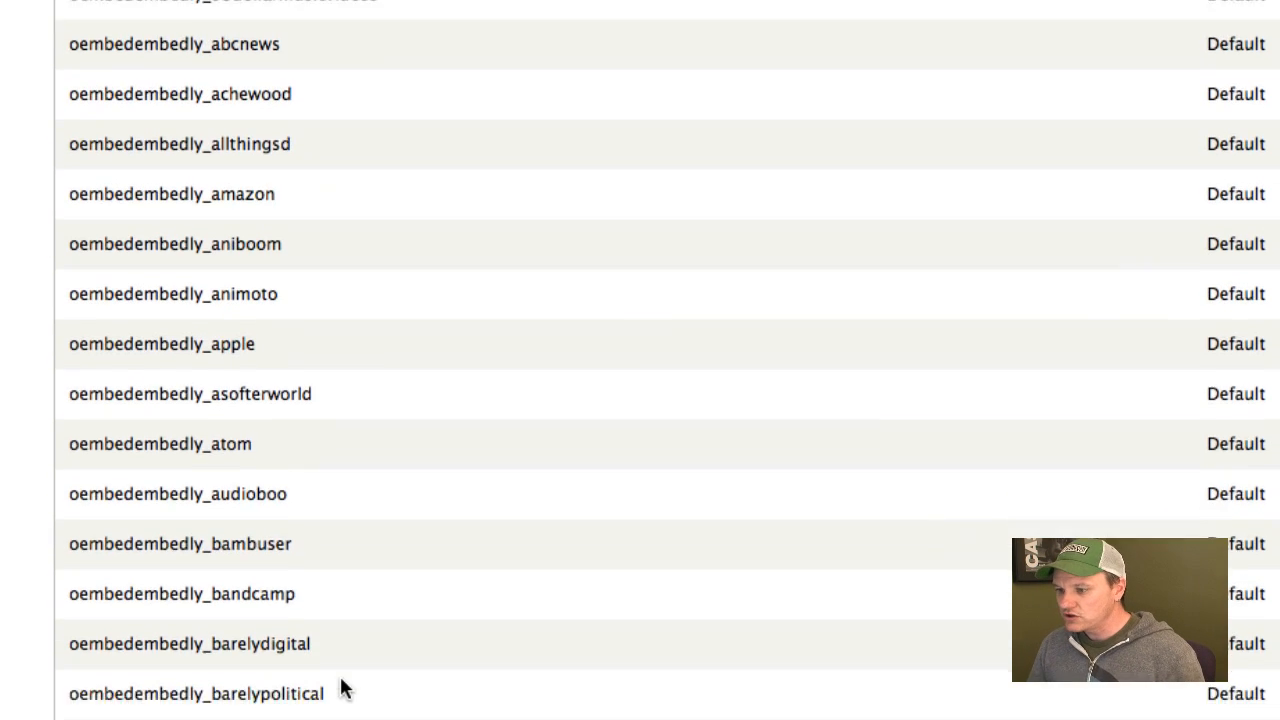
scroll(343, 691, down, 5)
scroll(296, 660, down, 2)
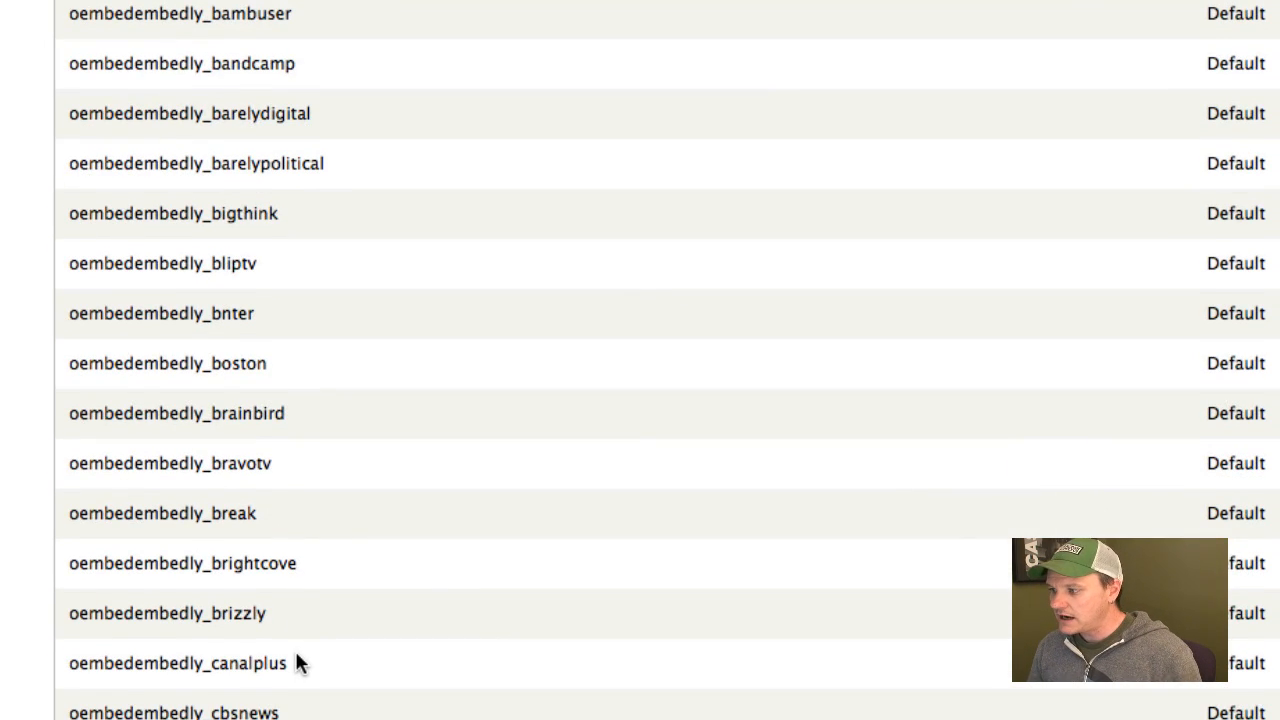
scroll(296, 660, down, 1)
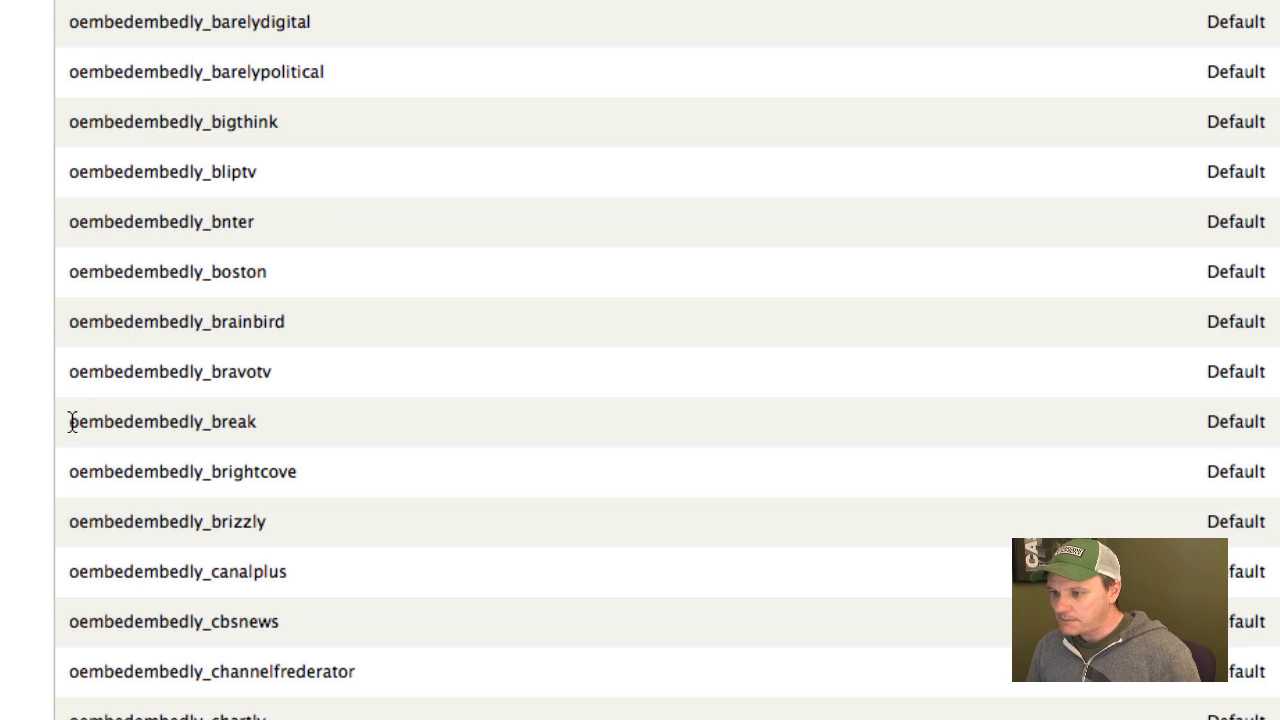
drag(71, 421, 259, 421)
click(259, 421)
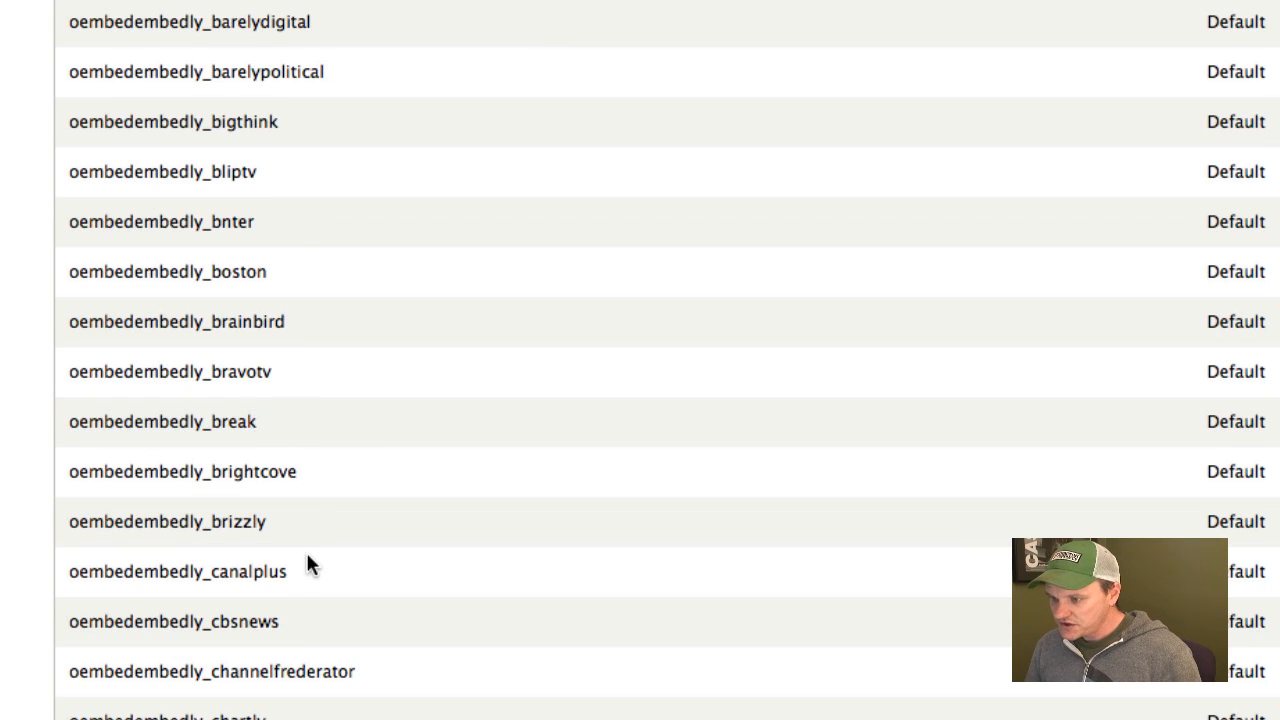
drag(301, 621, 63, 625)
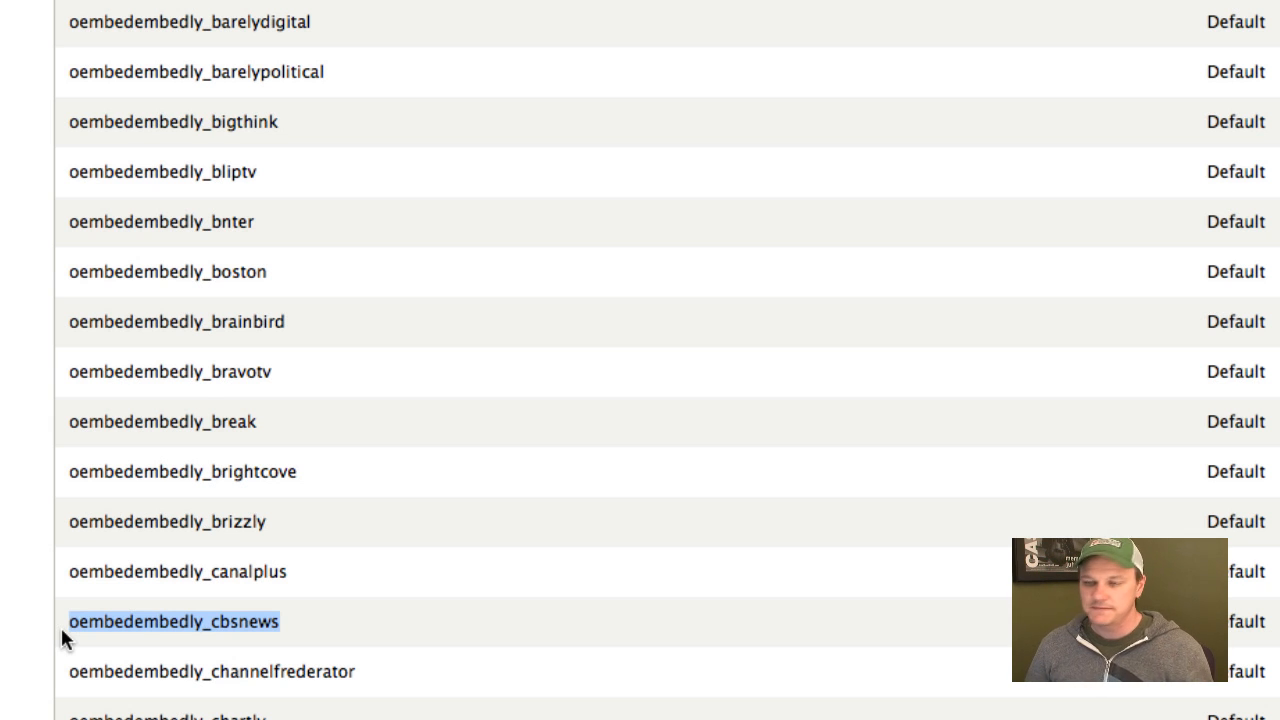
scroll(63, 634, down, 15)
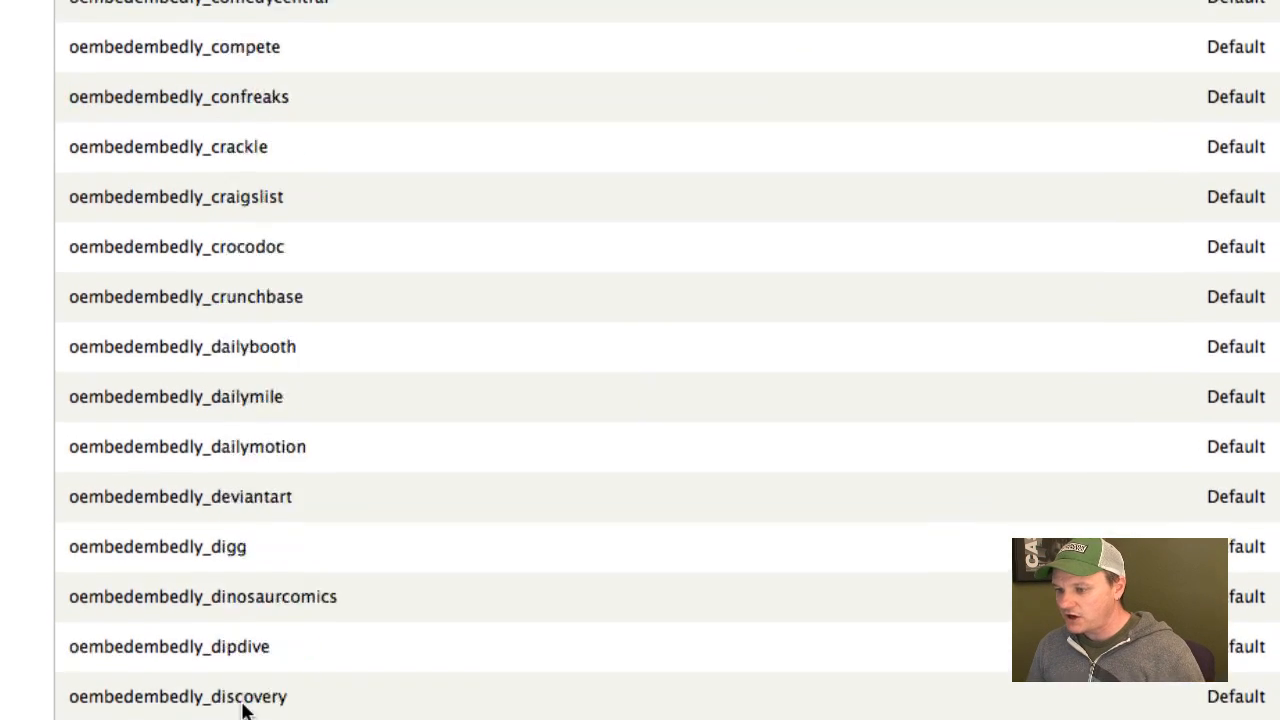
scroll(243, 708, down, 20)
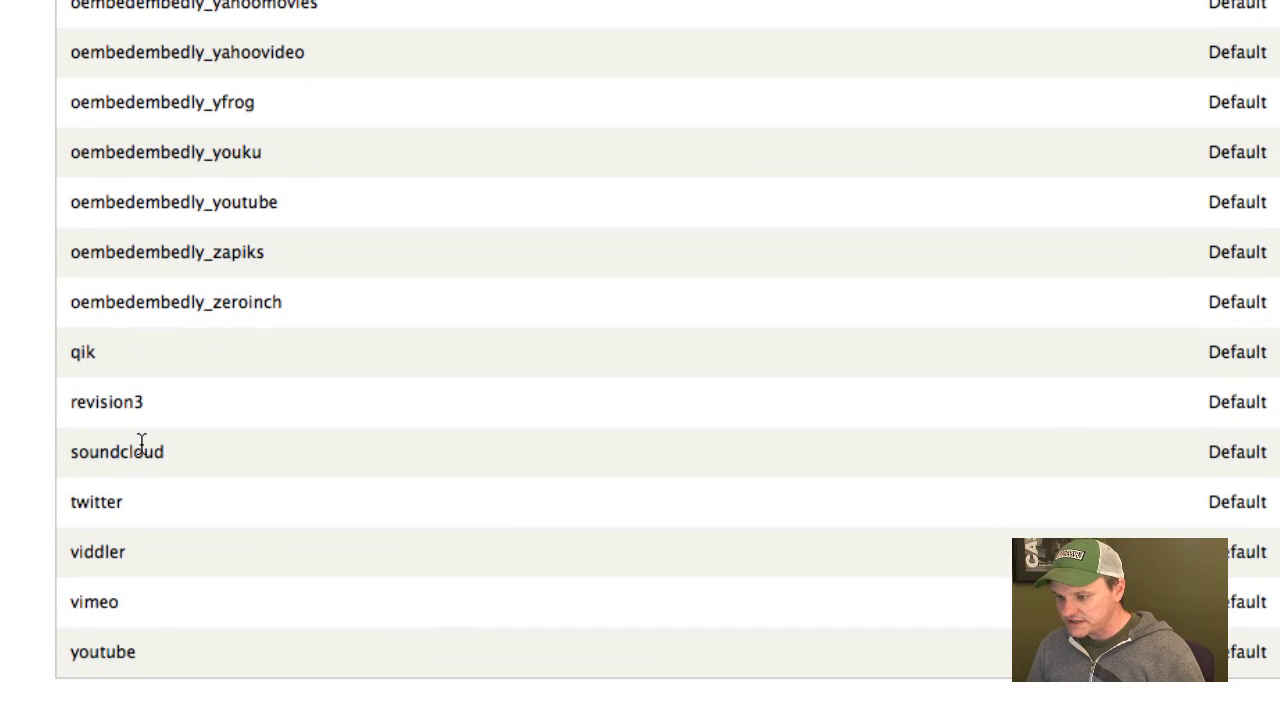
drag(132, 402, 66, 400)
click(120, 470)
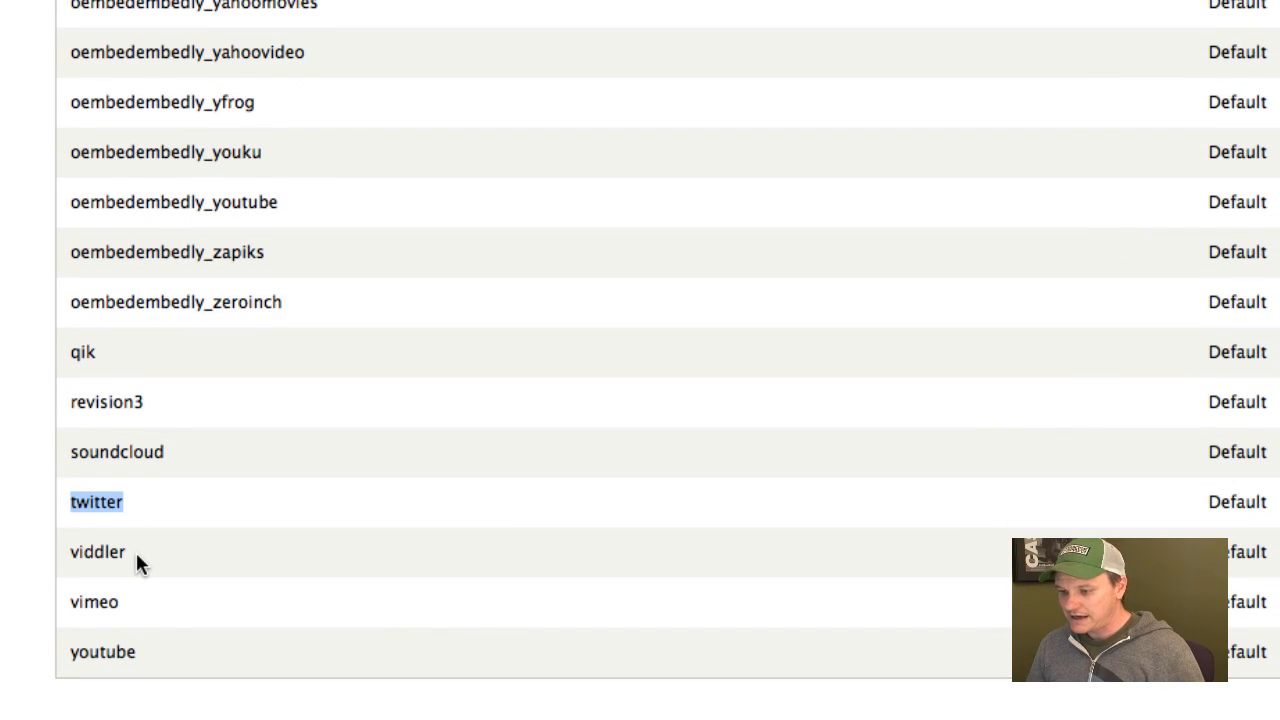
scroll(157, 480, up, 20)
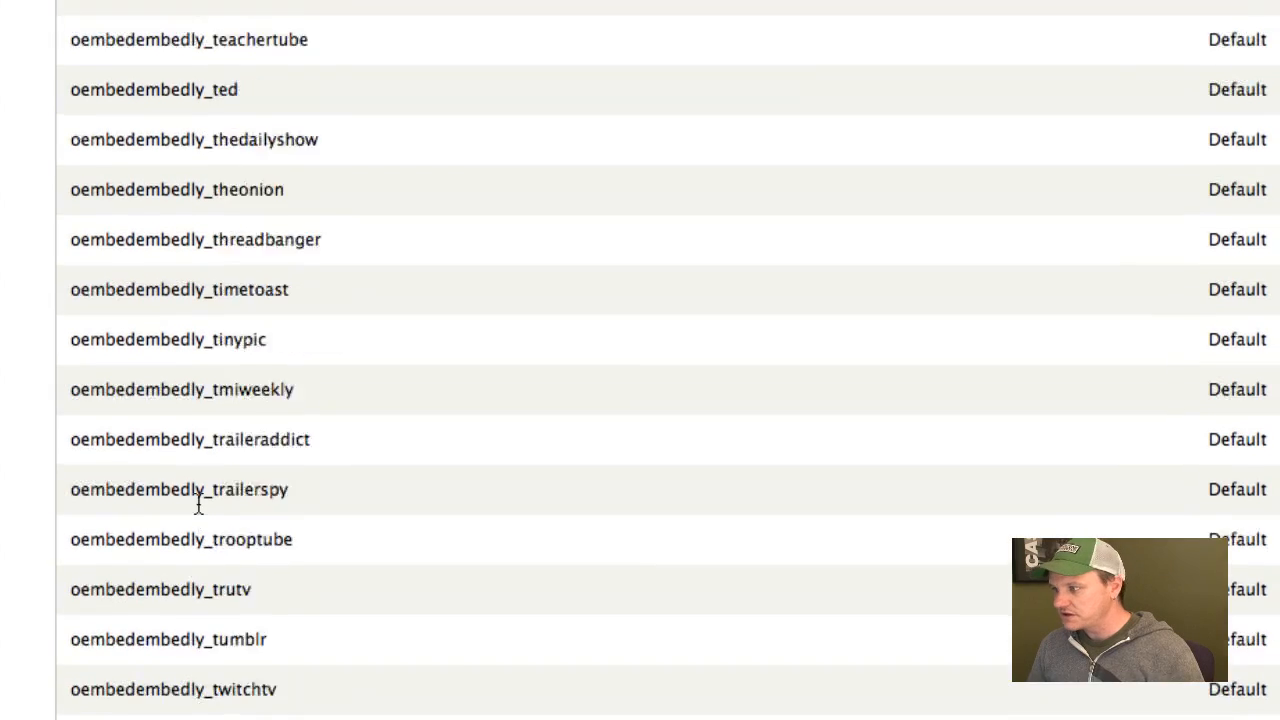
scroll(198, 505, up, 20)
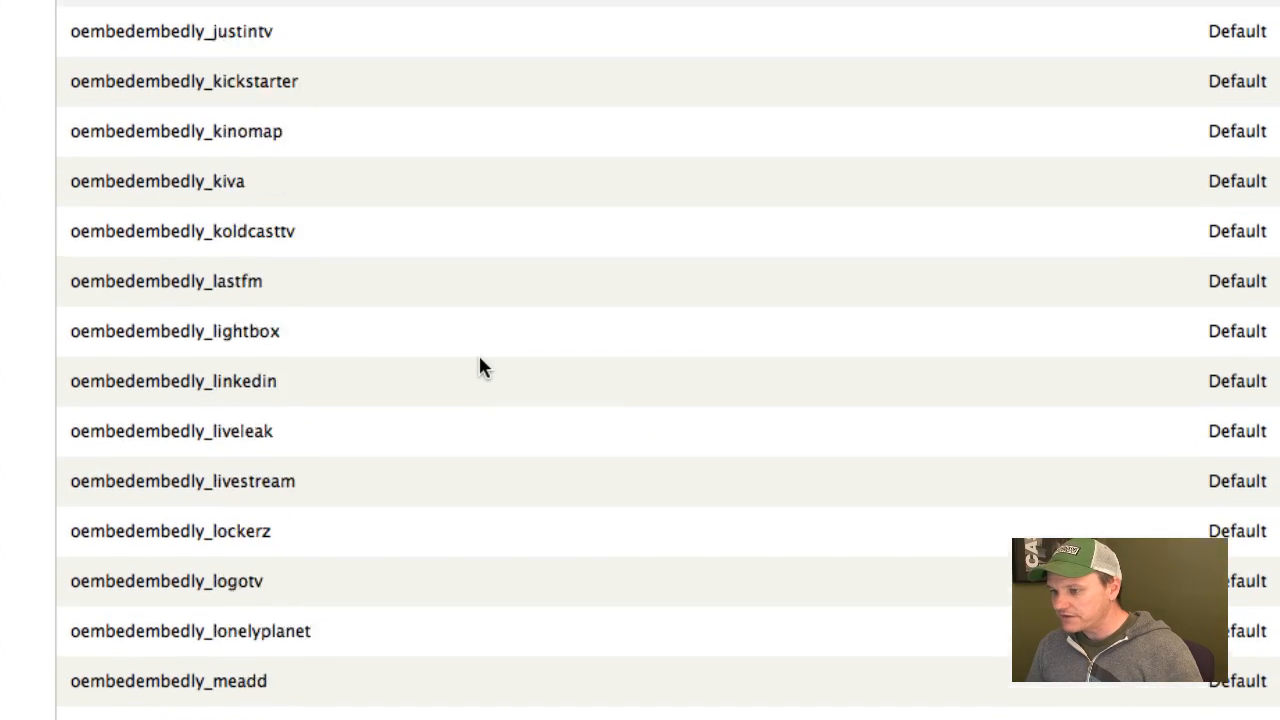
Open the oembedembedly_grindtv provider and examine its title, endpoint and schemes.
scroll(640, 360, up, 5)
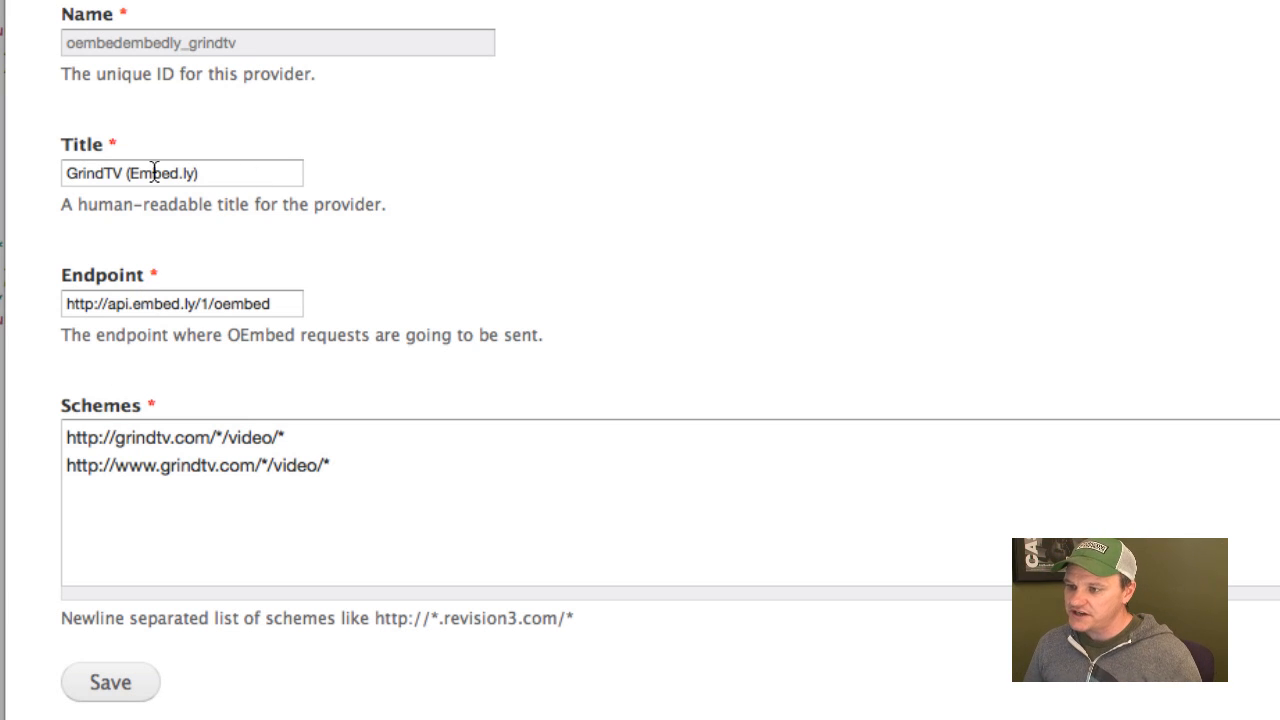
drag(277, 300, 45, 305)
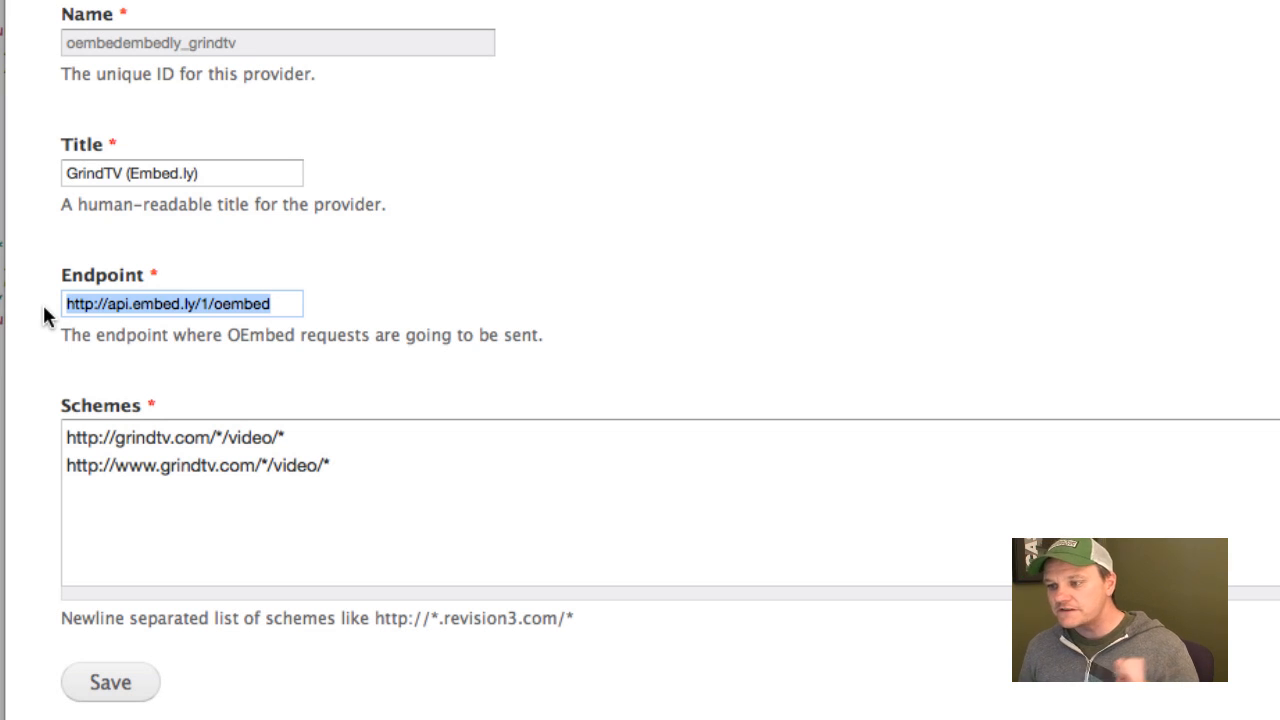
click(178, 312)
key(super+a)
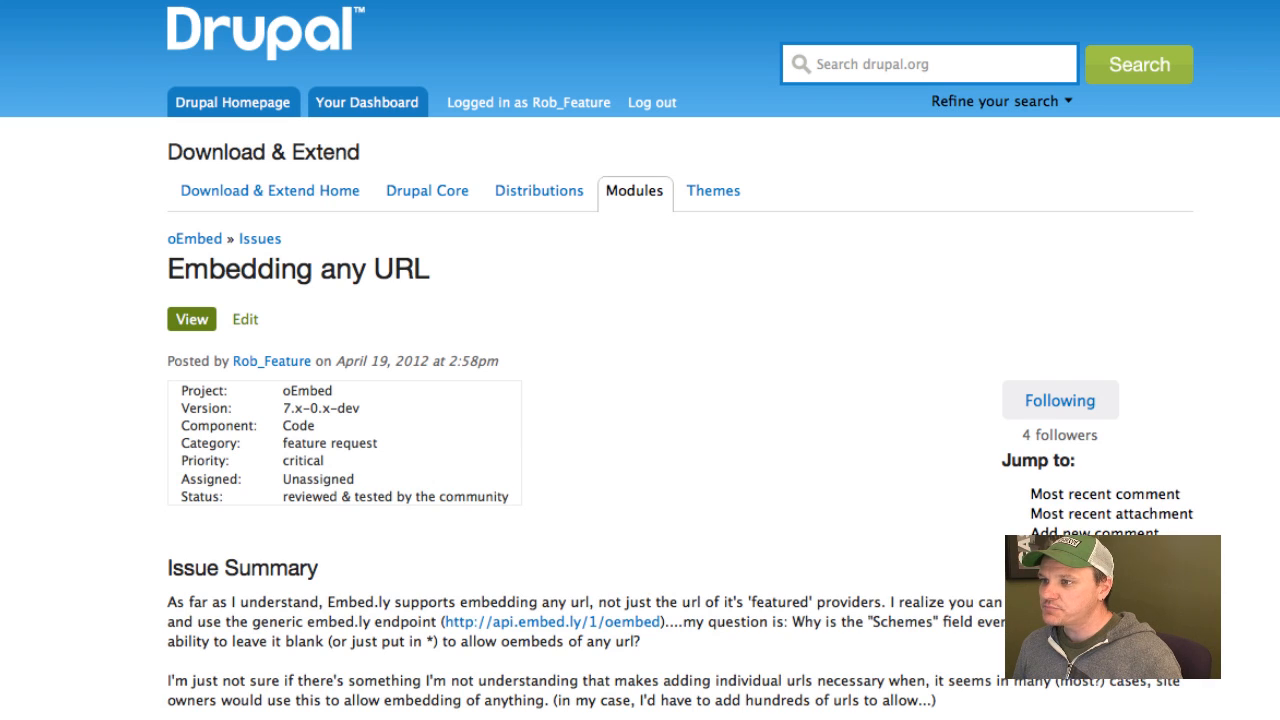
Return from the "Embedding any URL" issue to the oEmbed settings and check the Catch all provider options.
key(ctrl+Tab)
key(ctrl+shift+Tab)
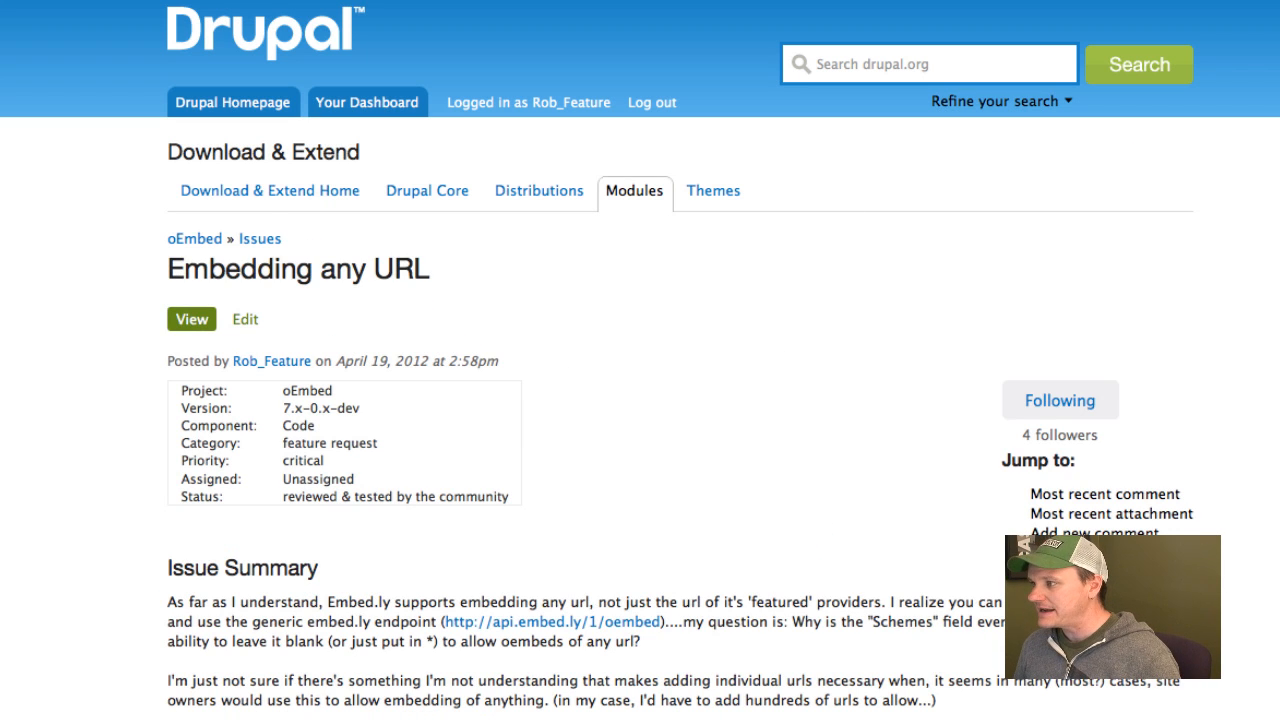
key(ctrl+shift+Tab)
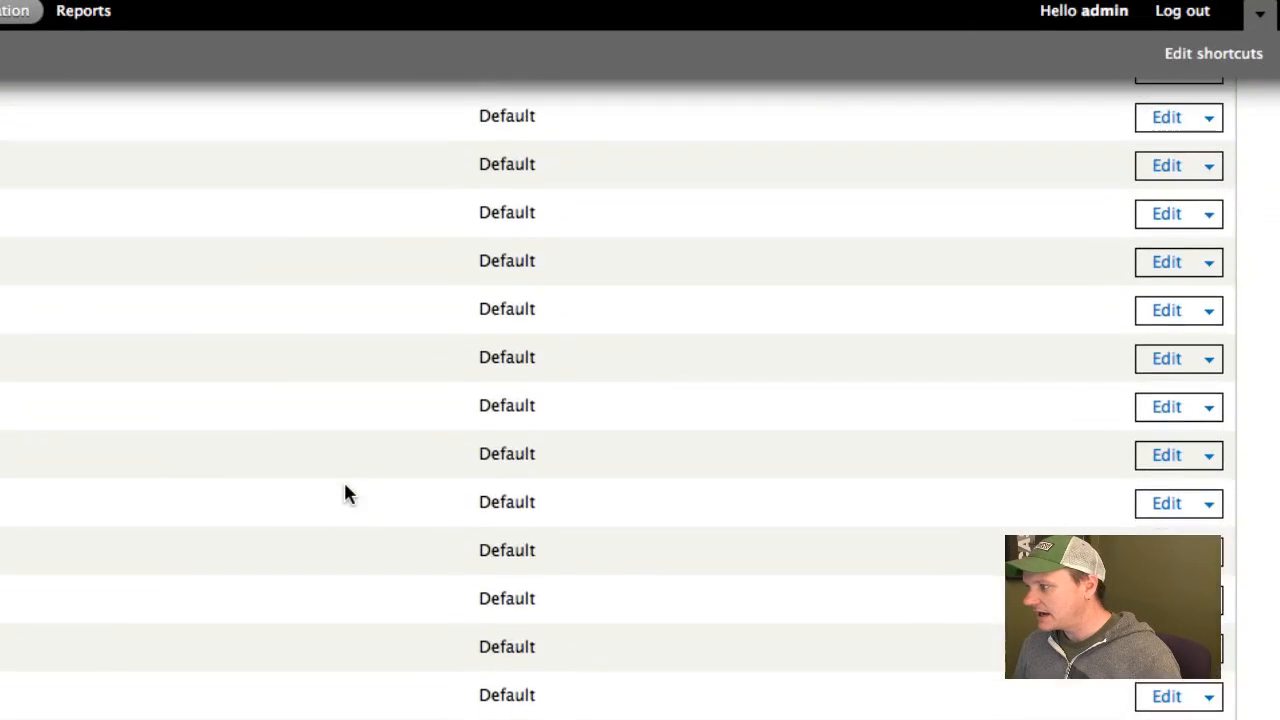
scroll(344, 485, up, 20)
click(1097, 168)
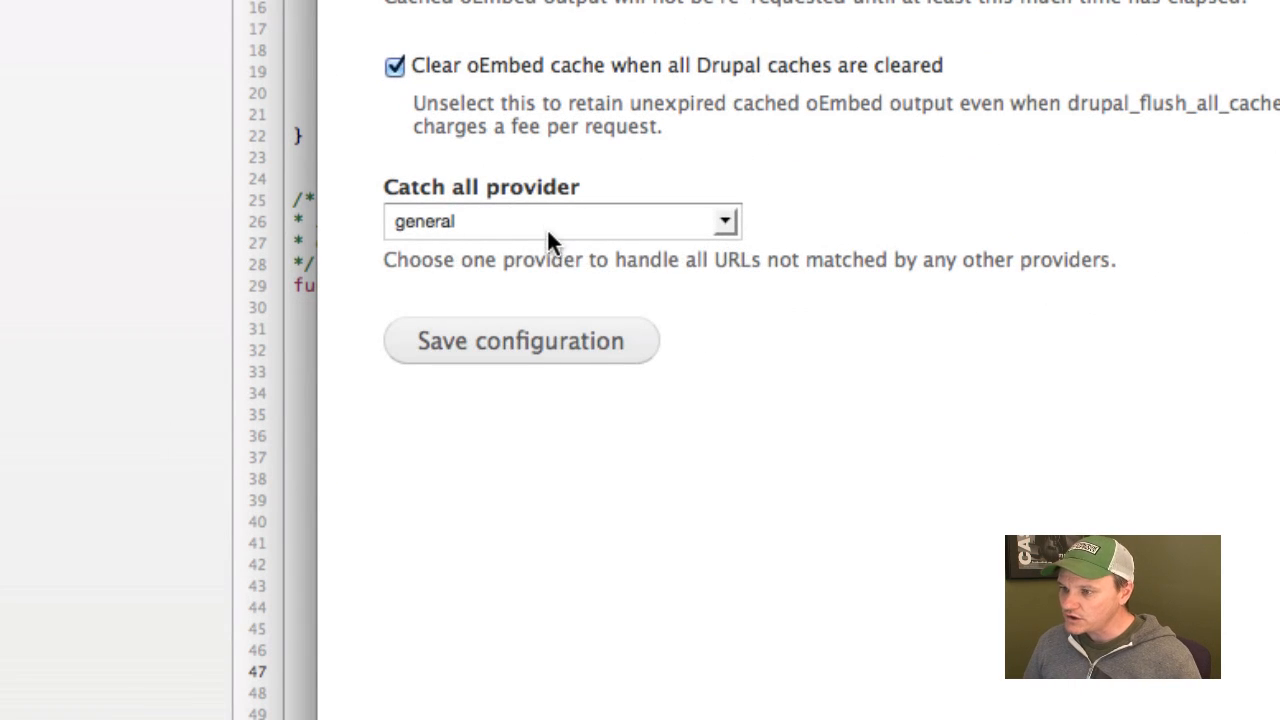
click(548, 238)
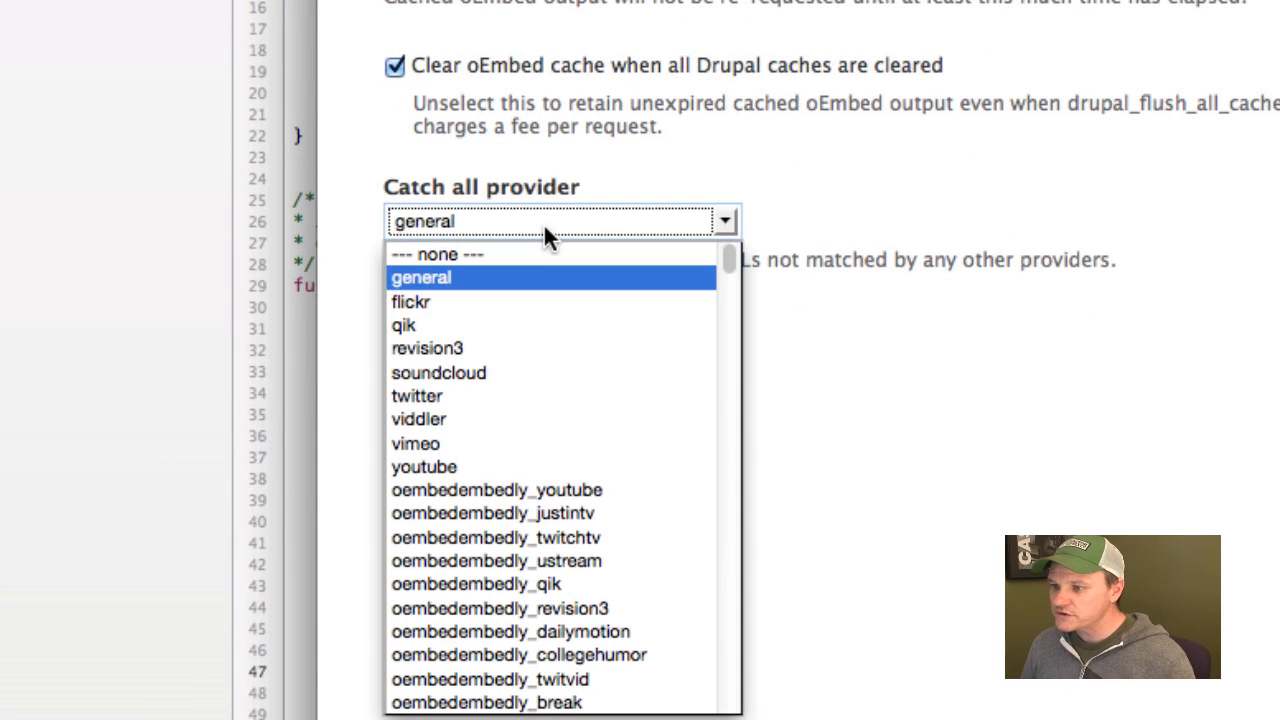
click(545, 228)
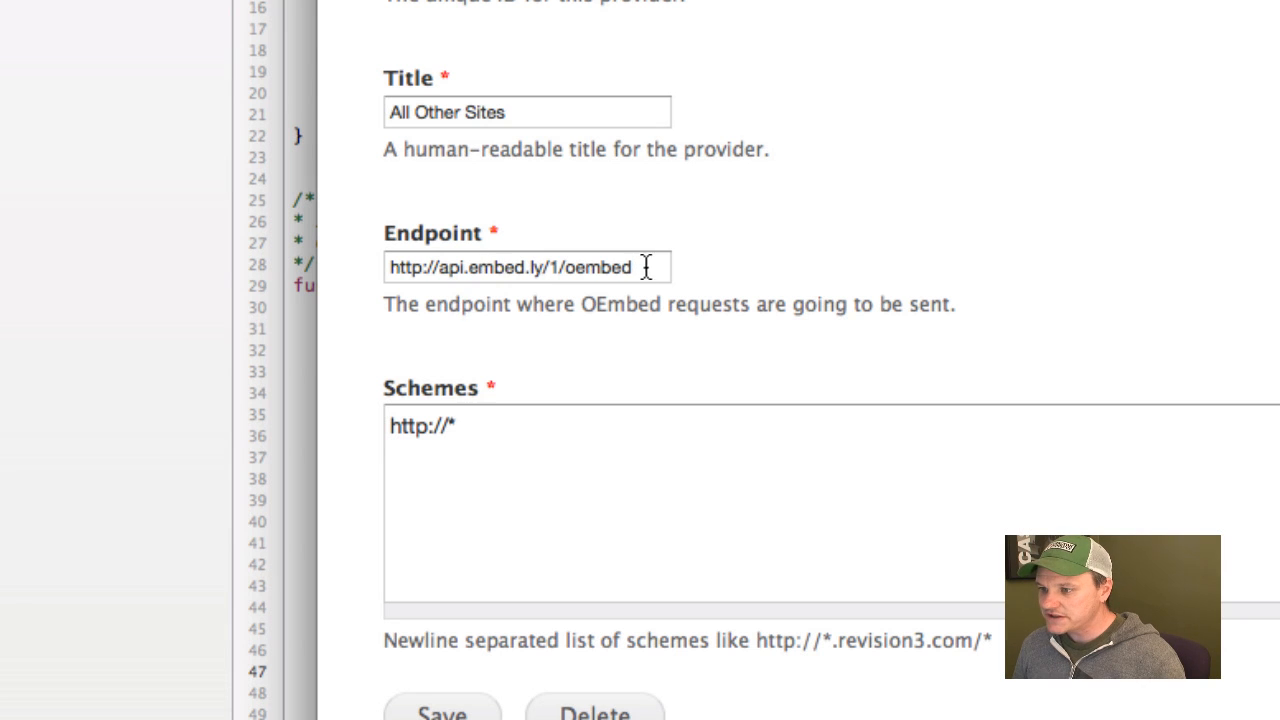
Examine the endpoint and schemes of the "All Other Sites" provider.
drag(648, 266, 342, 271)
drag(500, 444, 349, 418)
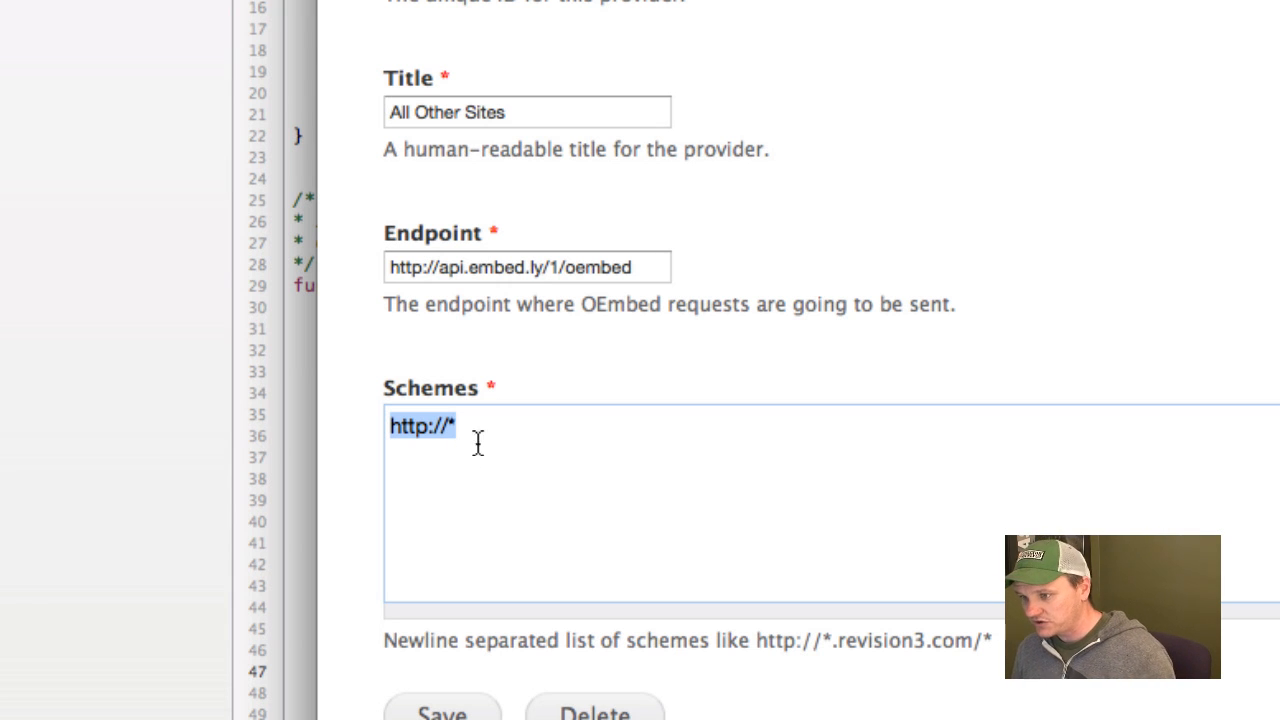
drag(640, 267, 378, 267)
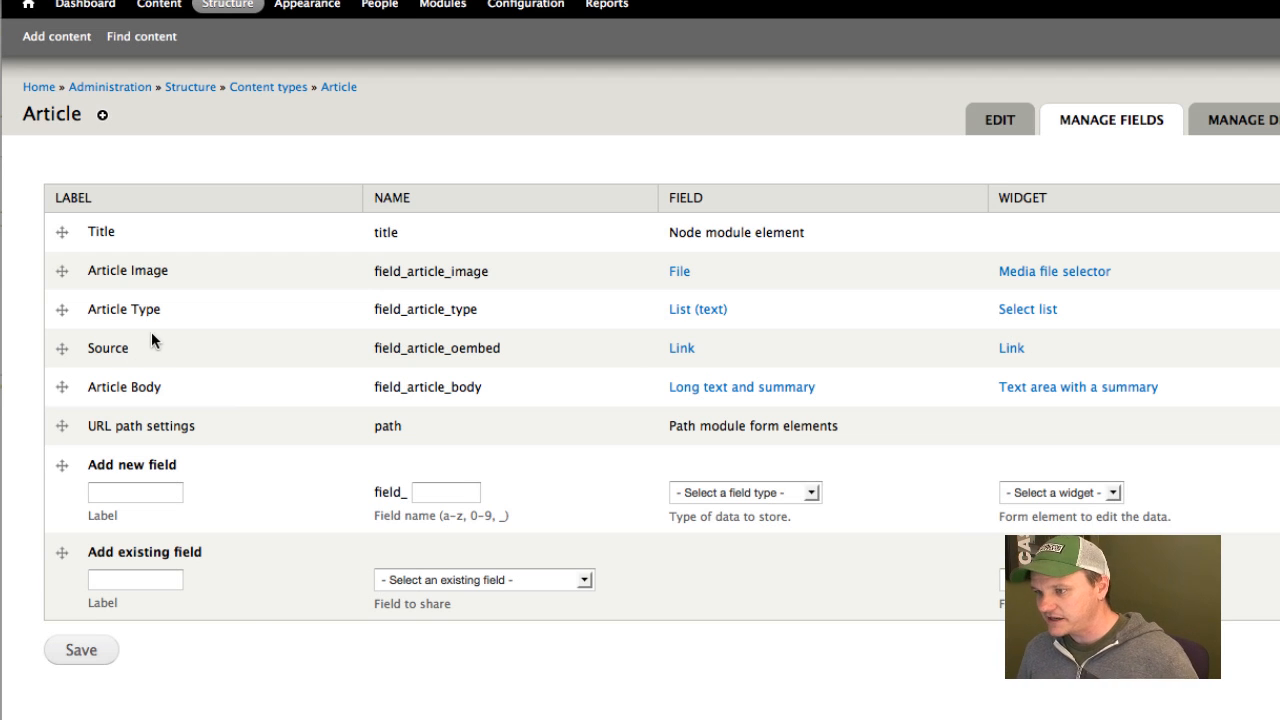
Review the Article content type's Article Image, Article Type, Source and Article Body fields.
drag(168, 272, 101, 275)
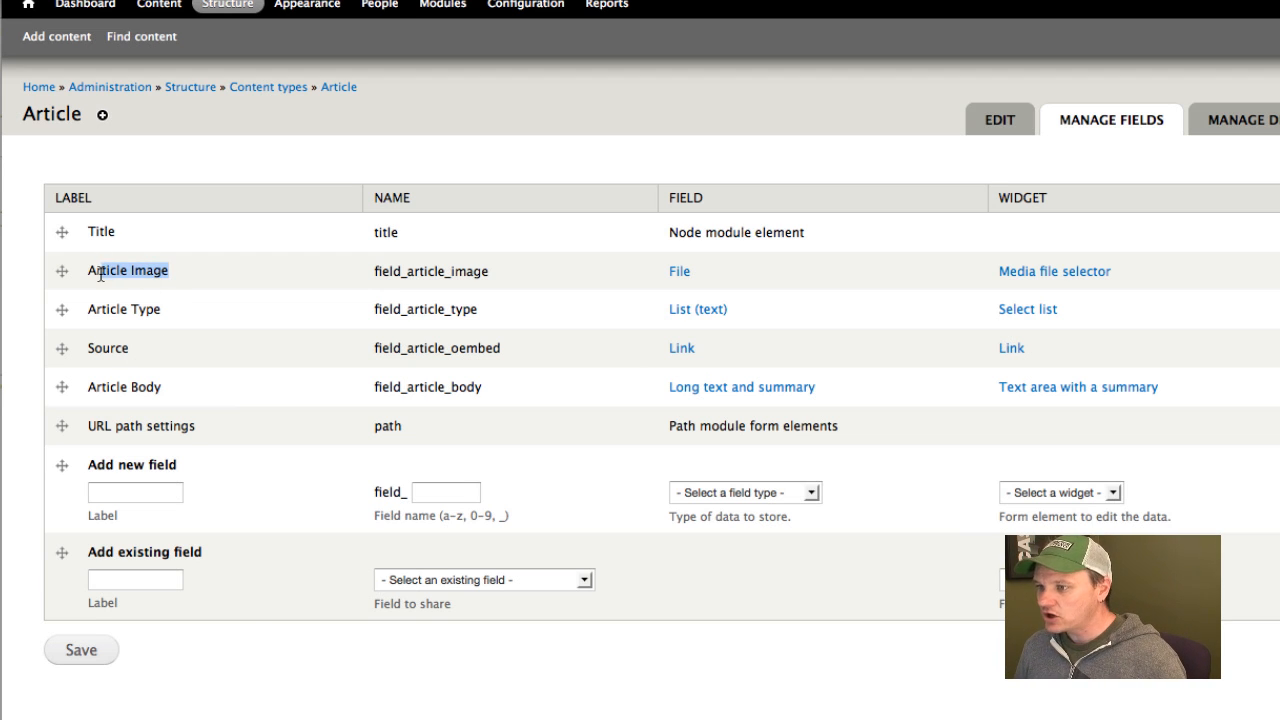
click(567, 309)
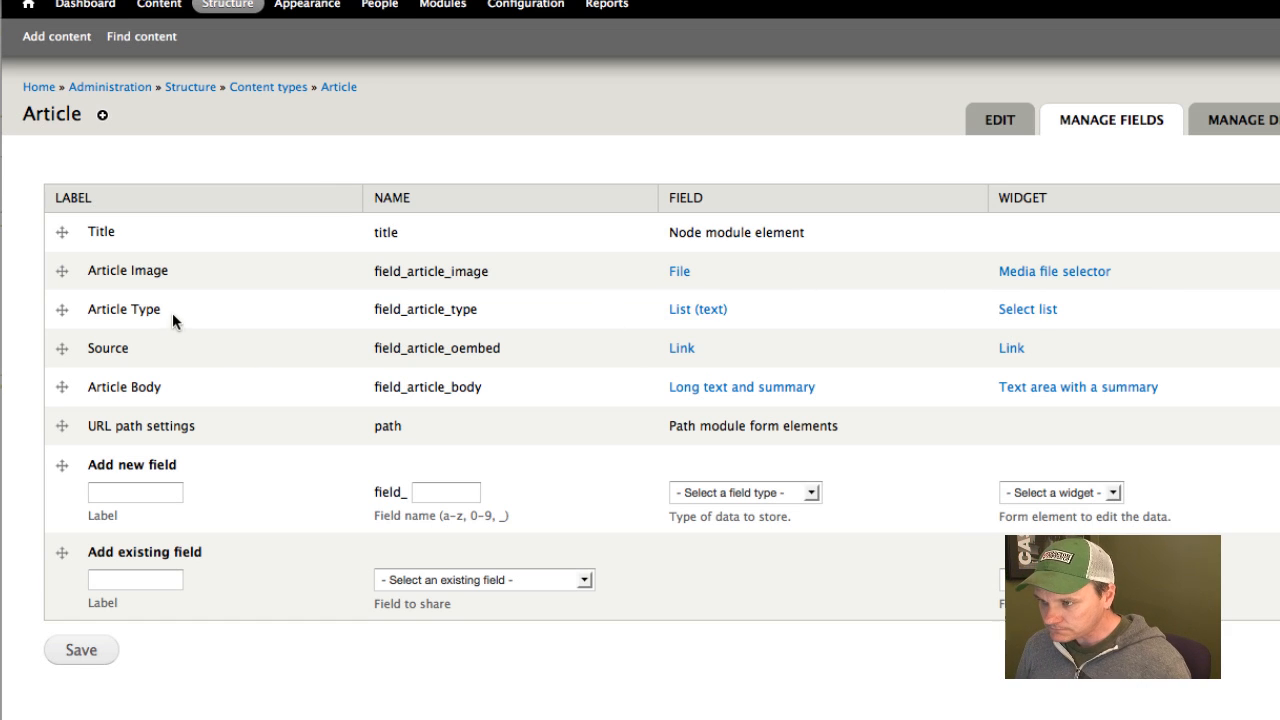
drag(154, 306, 107, 309)
click(104, 323)
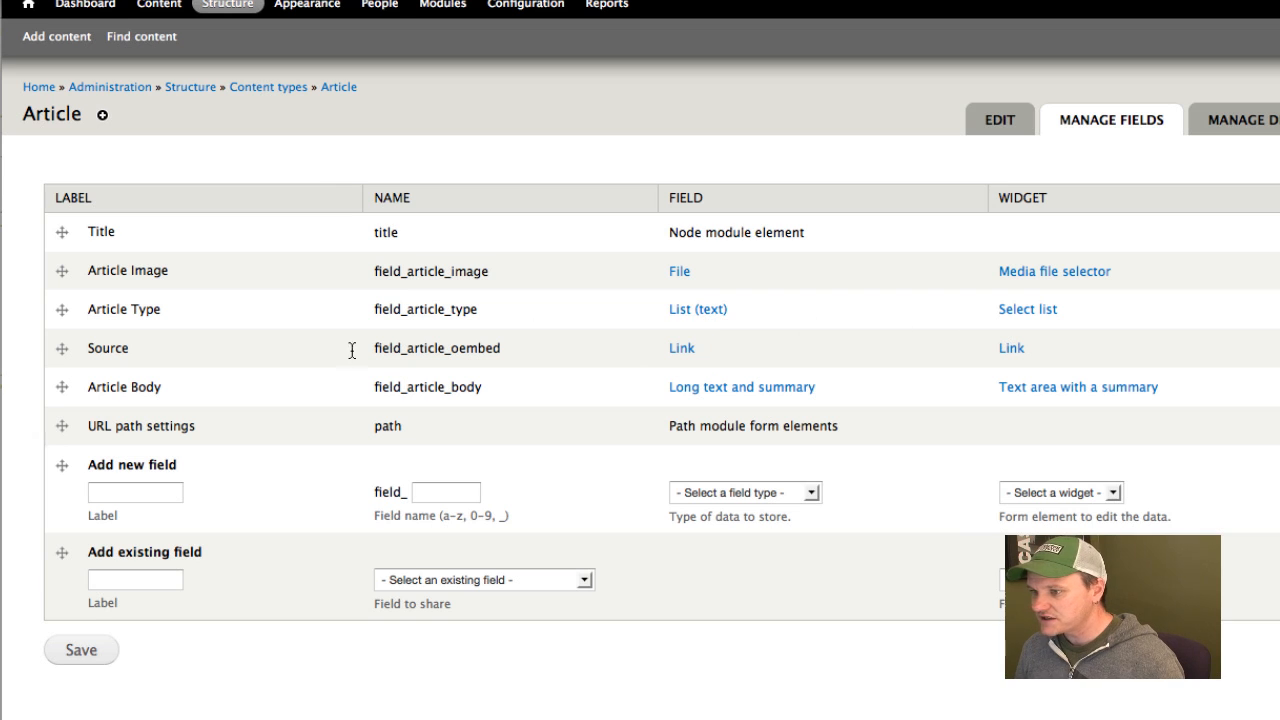
double_click(105, 352)
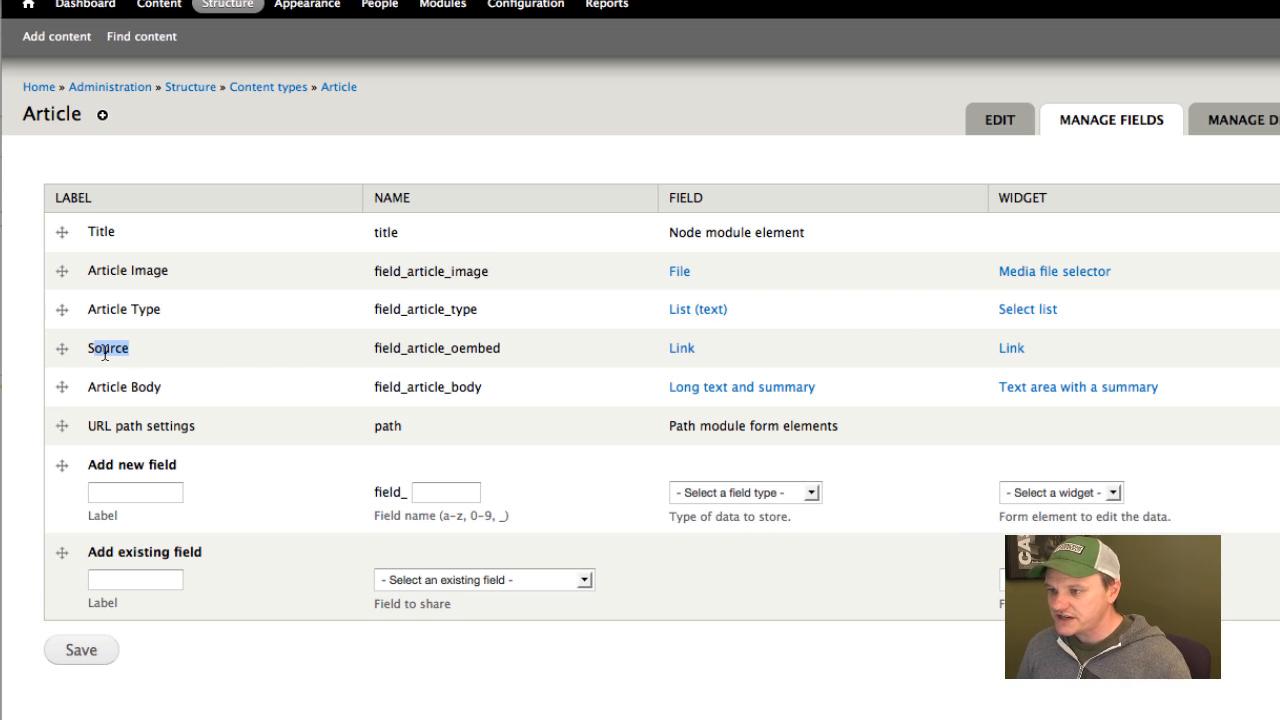
click(105, 353)
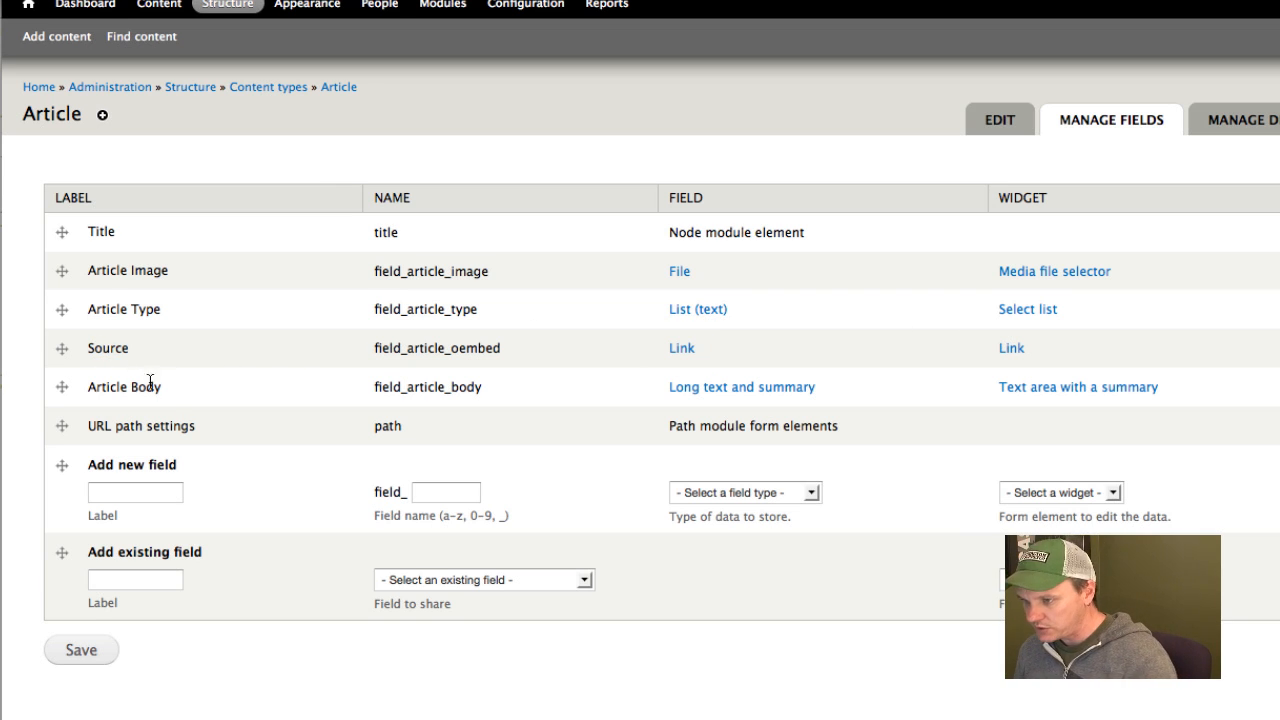
drag(161, 388, 94, 390)
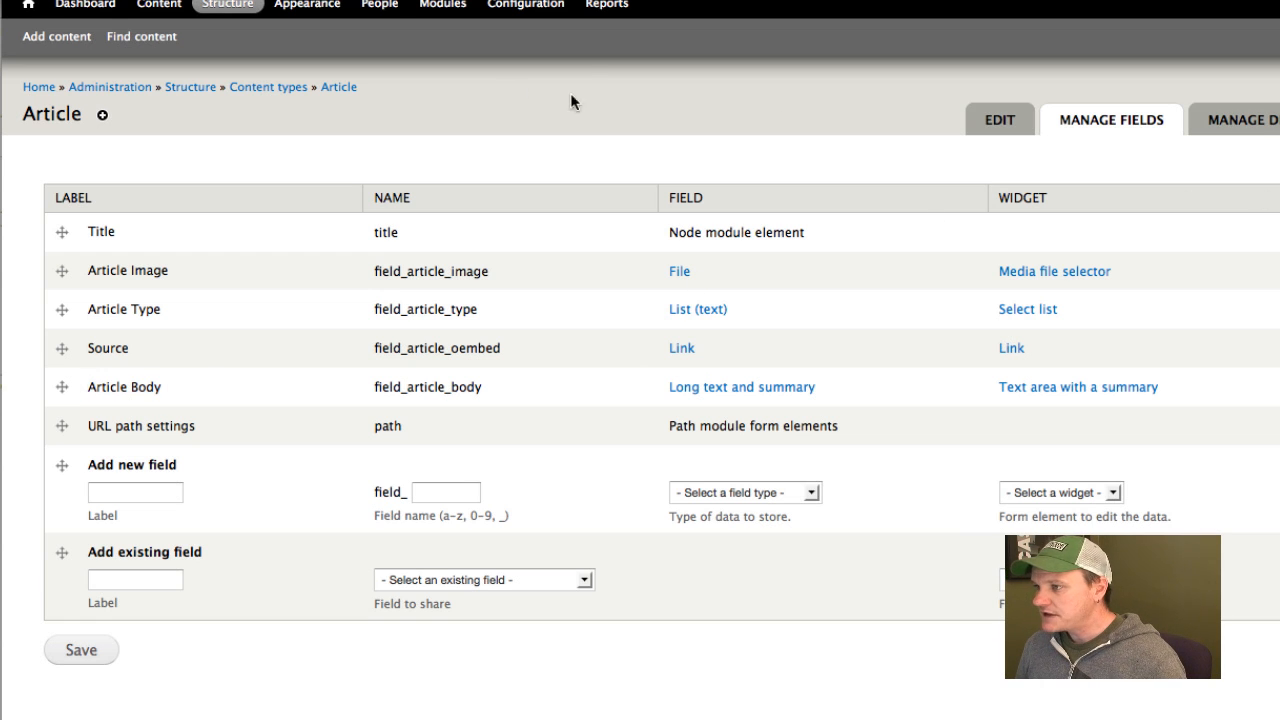
Start a new Article and check the options available for its Article Type.
click(56, 42)
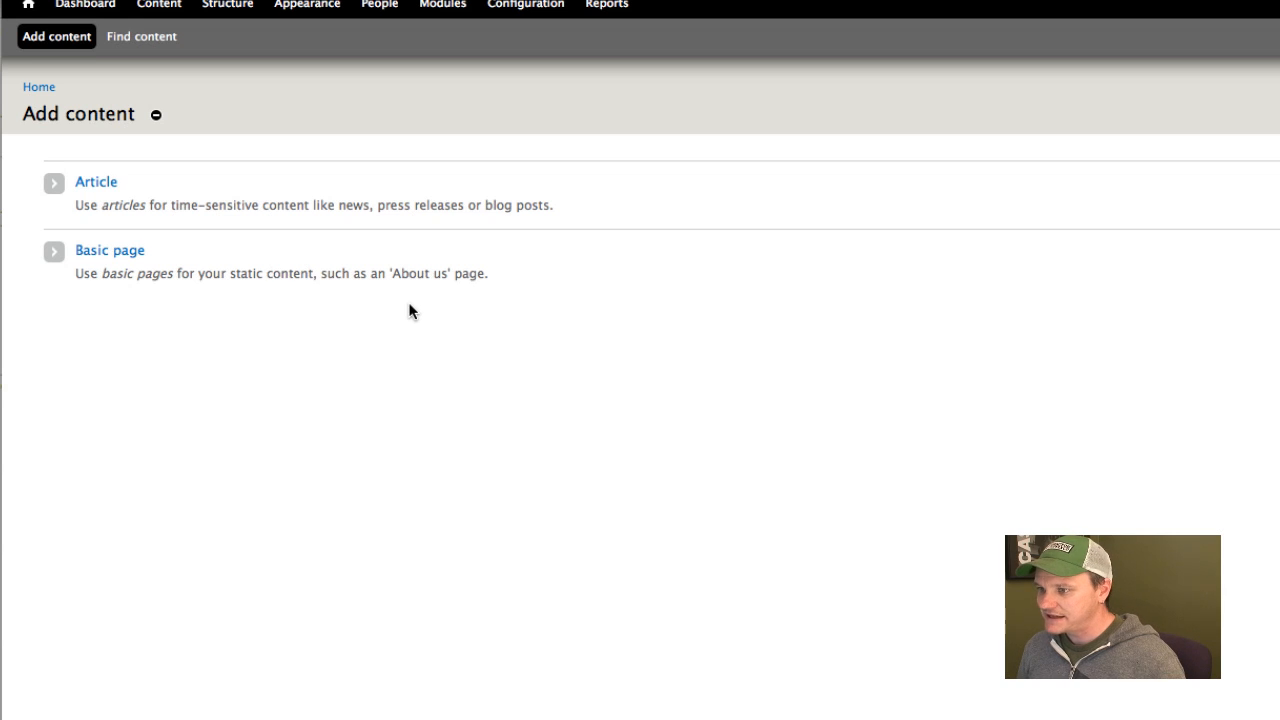
click(78, 202)
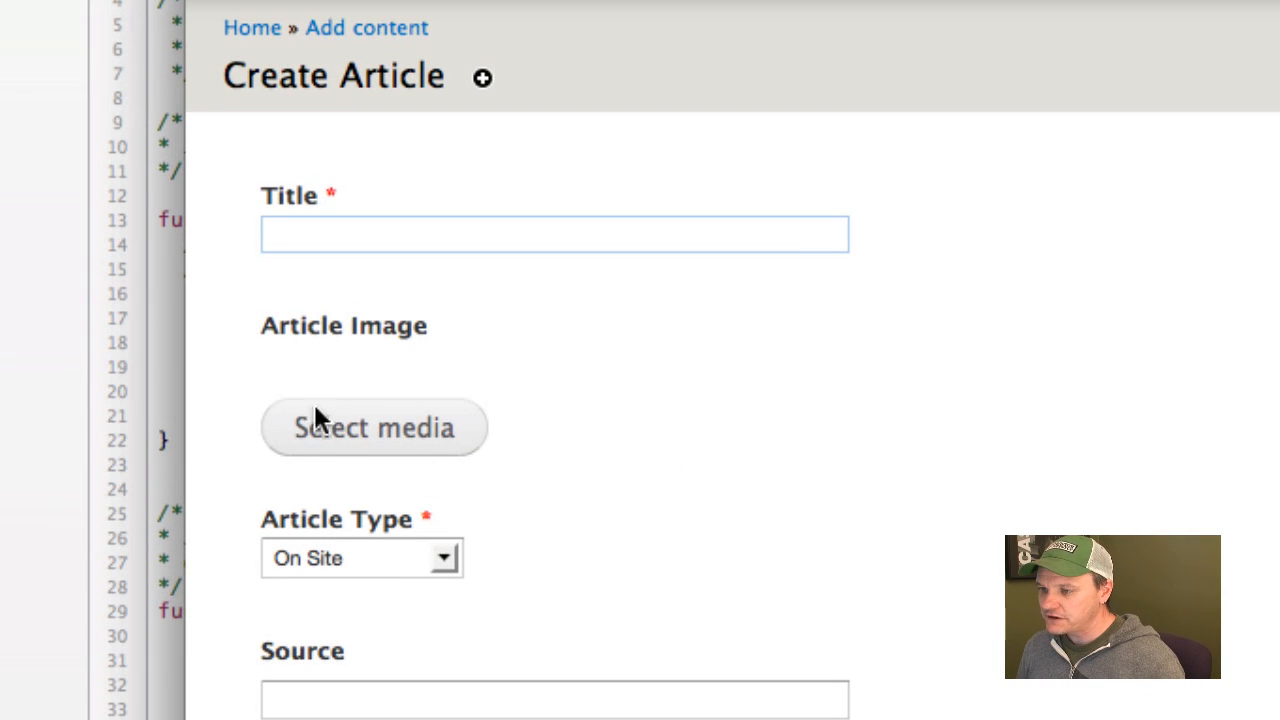
click(380, 567)
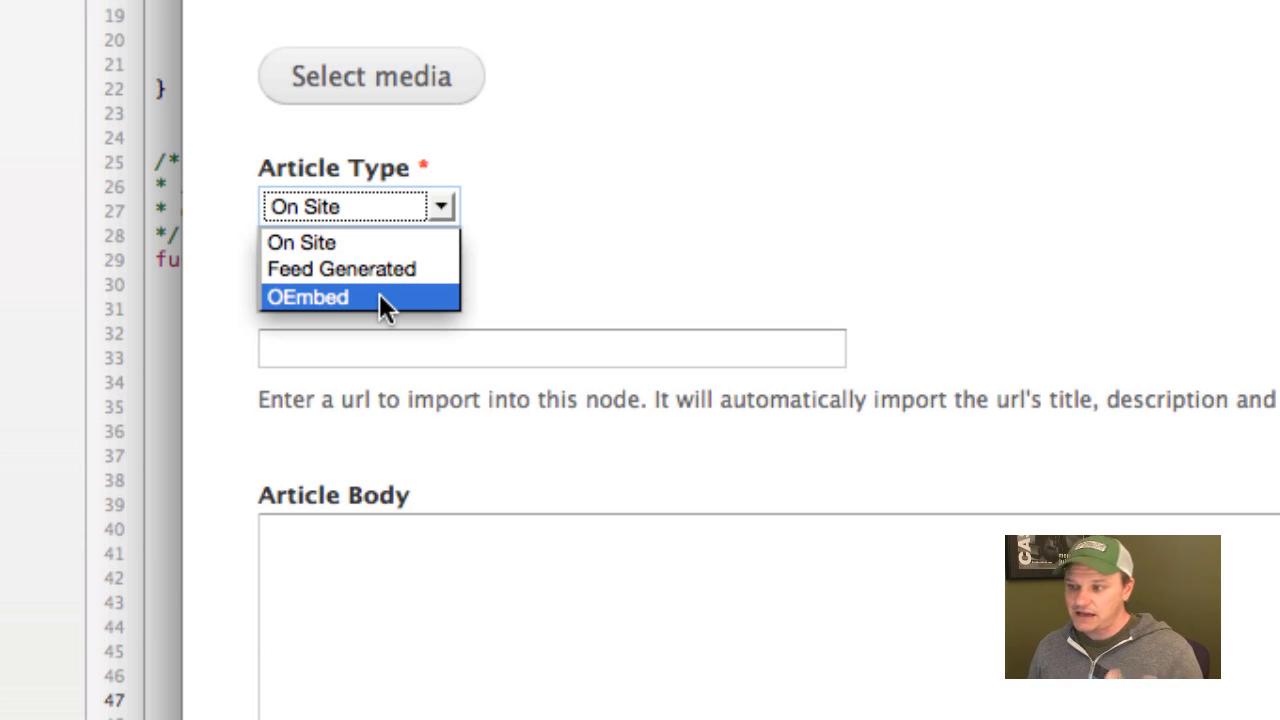
click(738, 217)
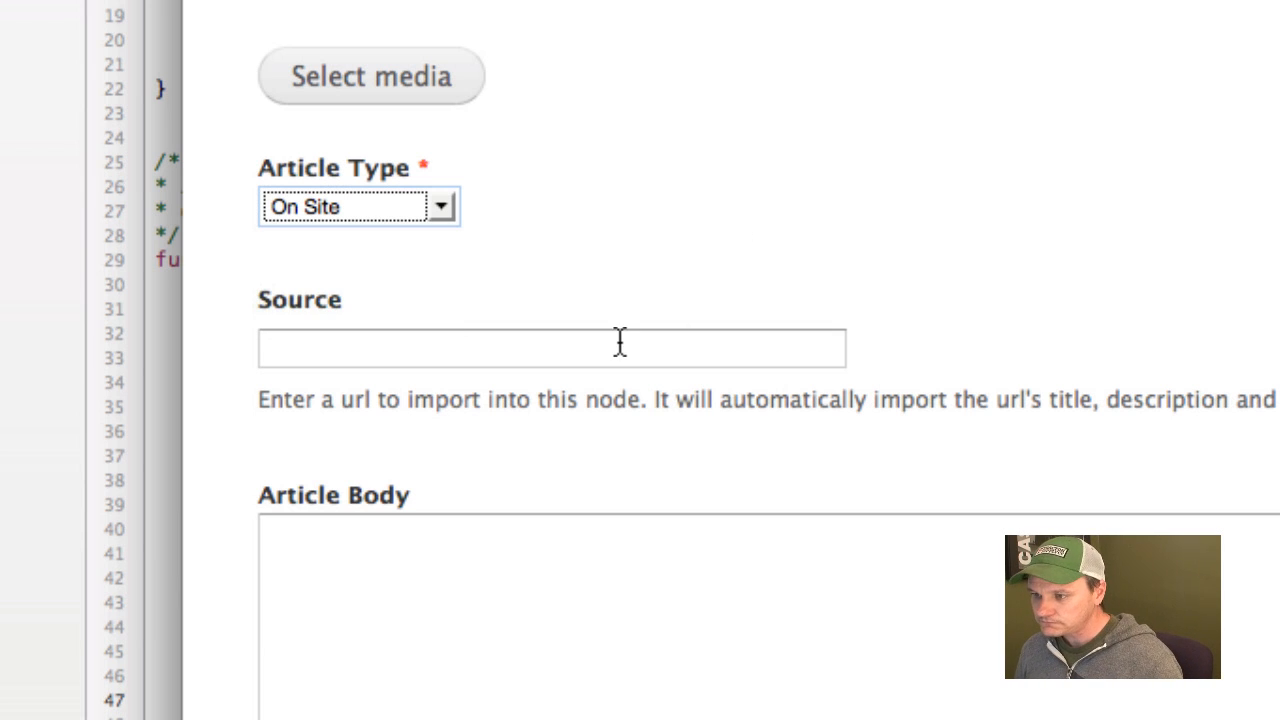
Launch the Oembed bookmarklet on the GRIT page "Heritage Breeds Can Be the Best Egg Laying Chickens" to open a prefilled Article form.
click(447, 358)
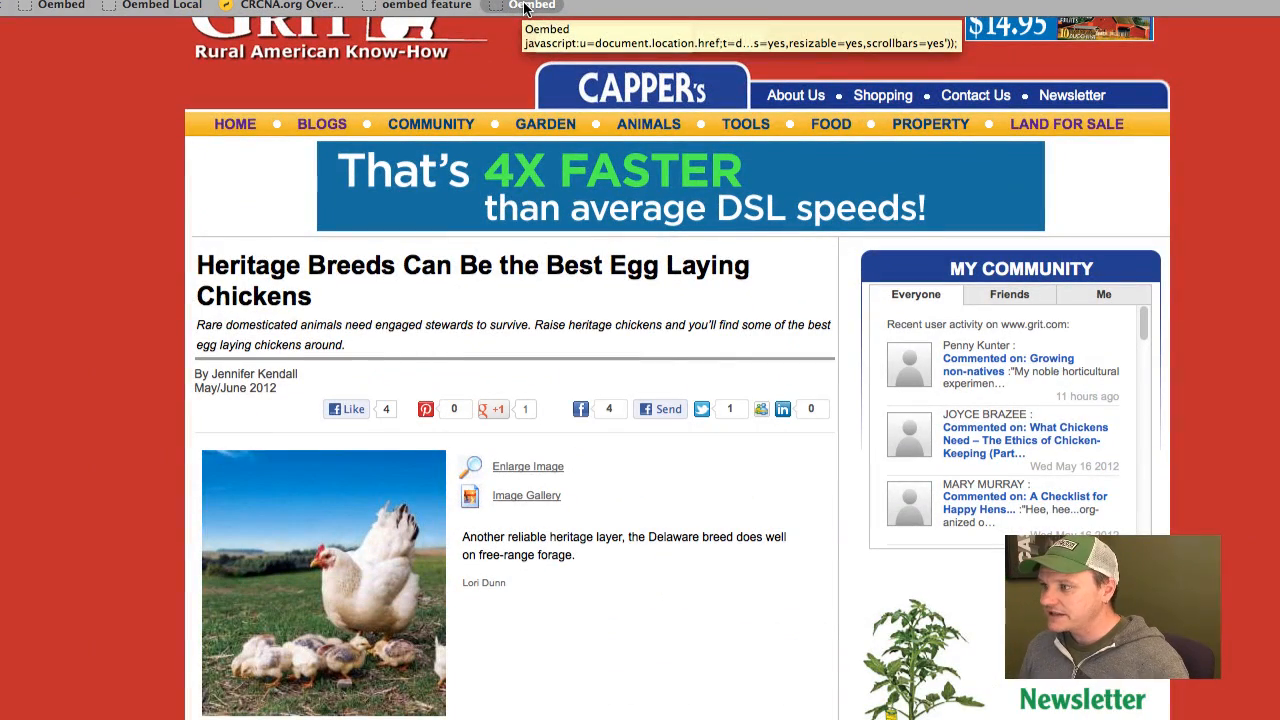
click(528, 6)
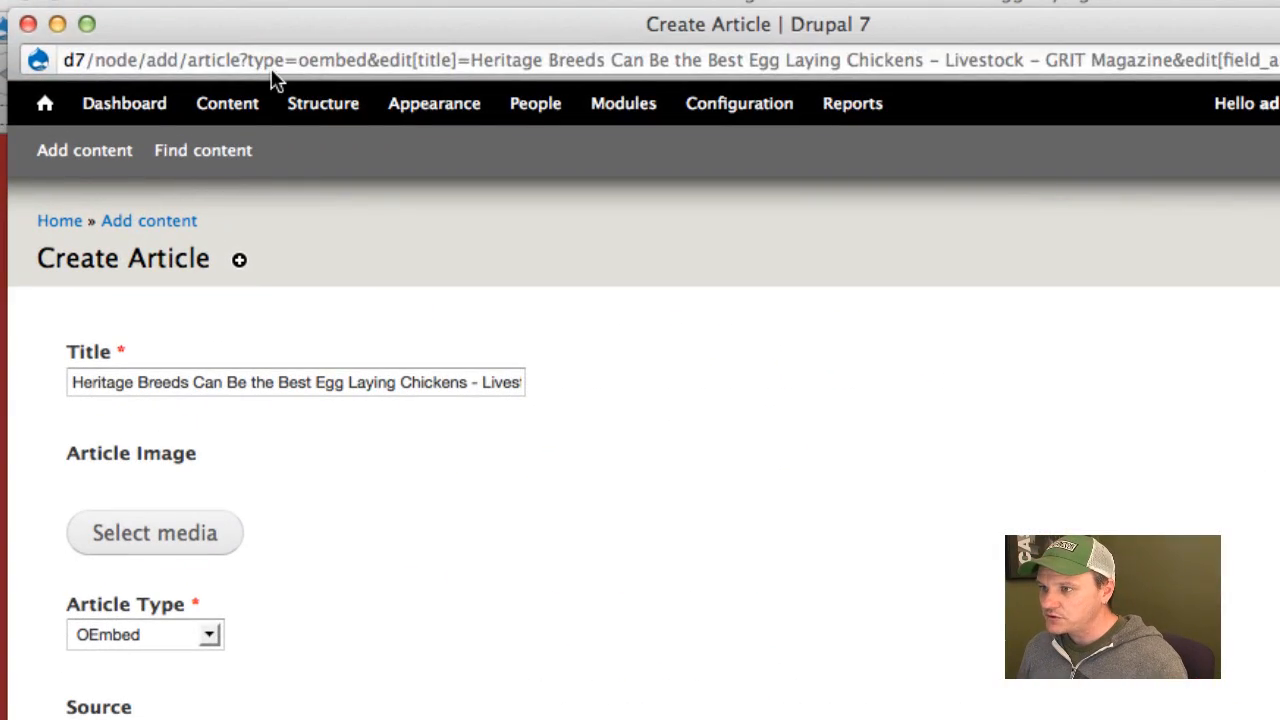
Examine the prefilled form's web address, including its type=oembed, title and article body parameters.
click(204, 32)
click(200, 32)
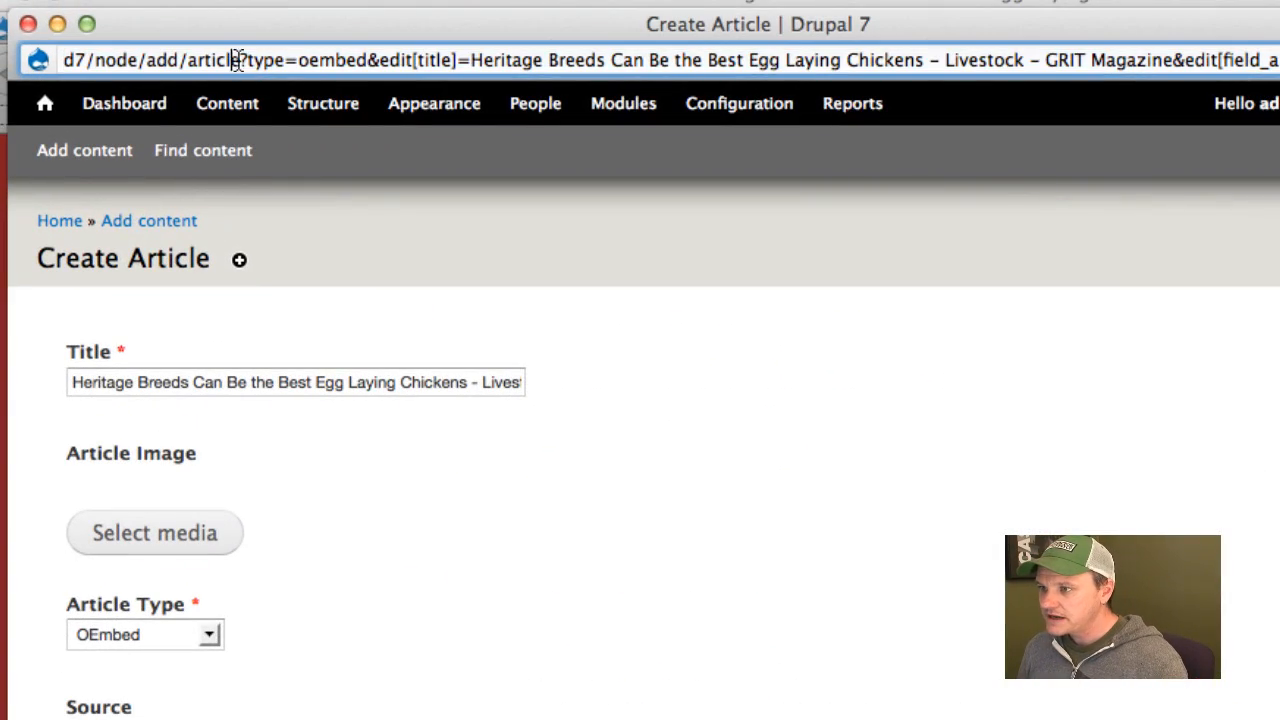
drag(190, 60, 1279, 60)
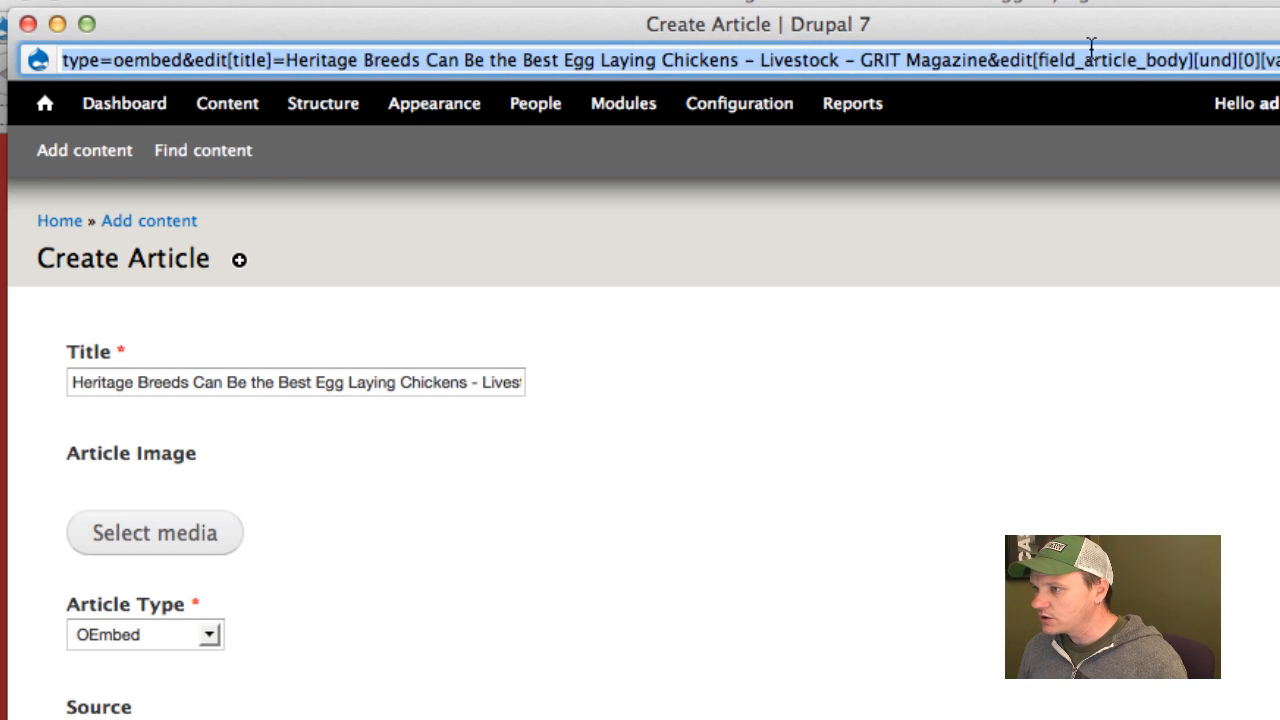
click(711, 57)
mouse_move(234, 56)
mouse_down()
mouse_move(134, 55)
mouse_move(78, 73)
mouse_move(236, 60)
mouse_up()
click(168, 64)
click(231, 60)
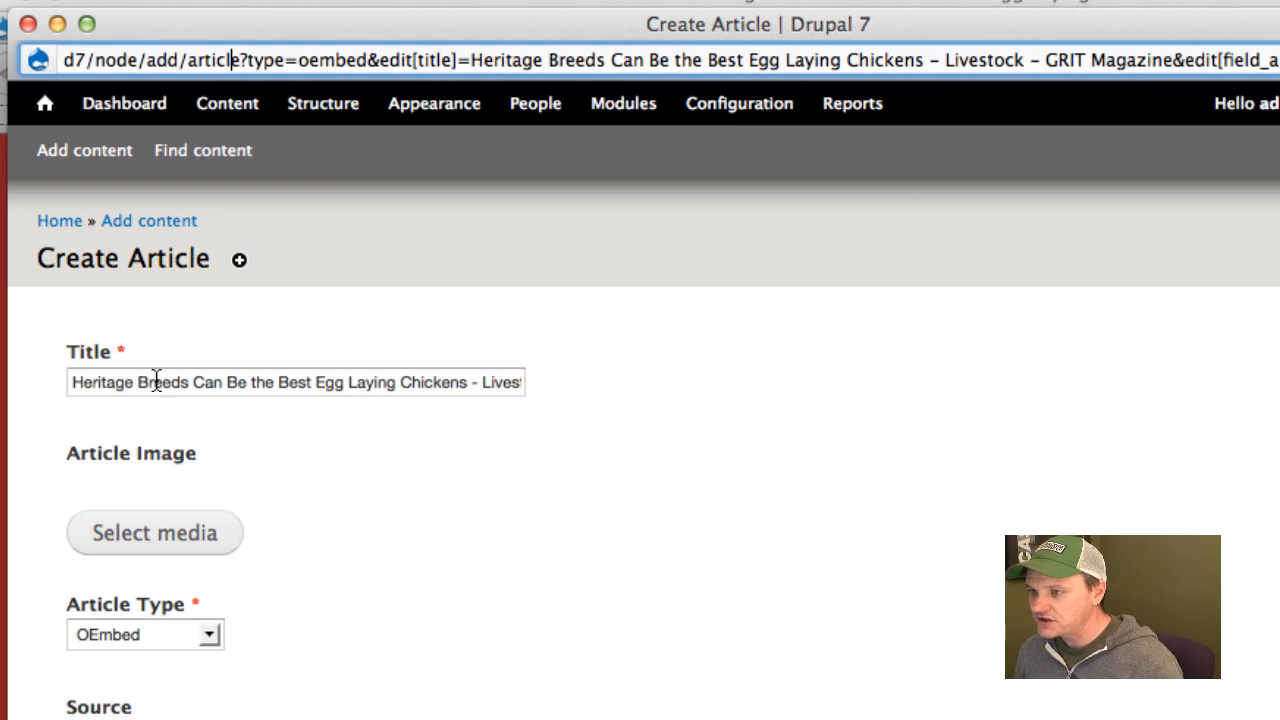
Check the prefilled Title and the full page address in the Source field.
drag(156, 382, 541, 379)
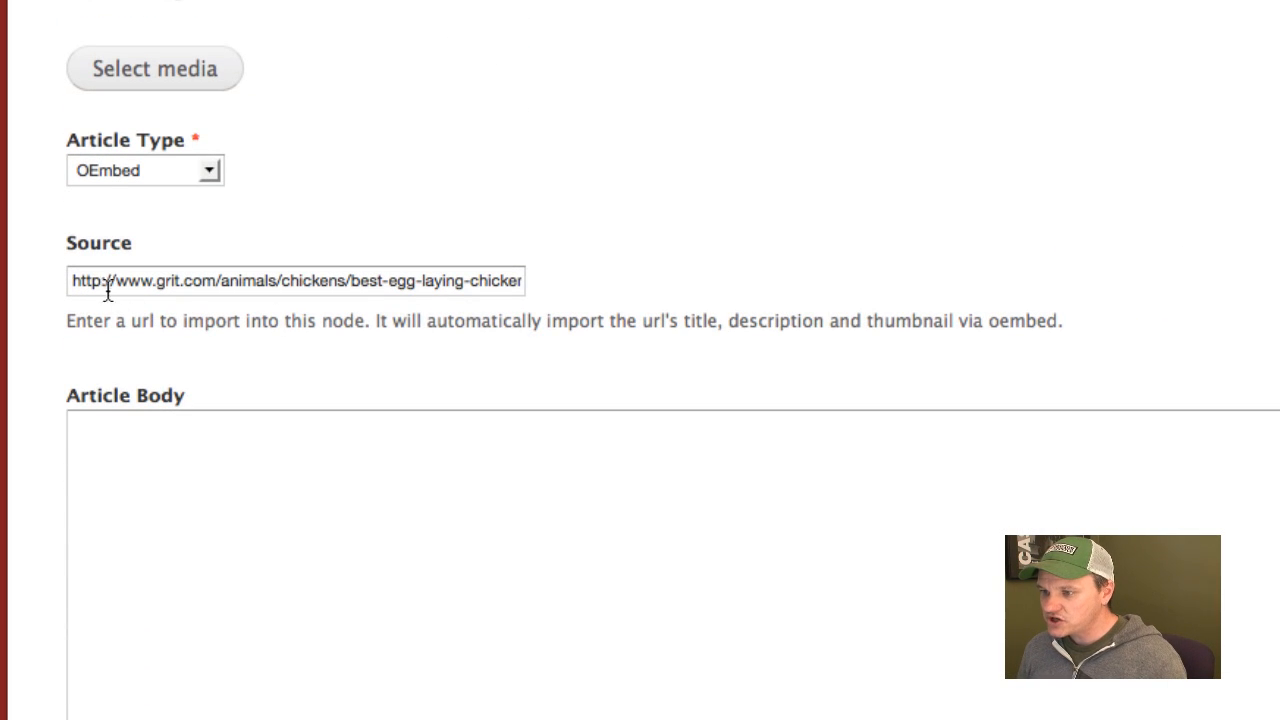
drag(108, 290, 552, 296)
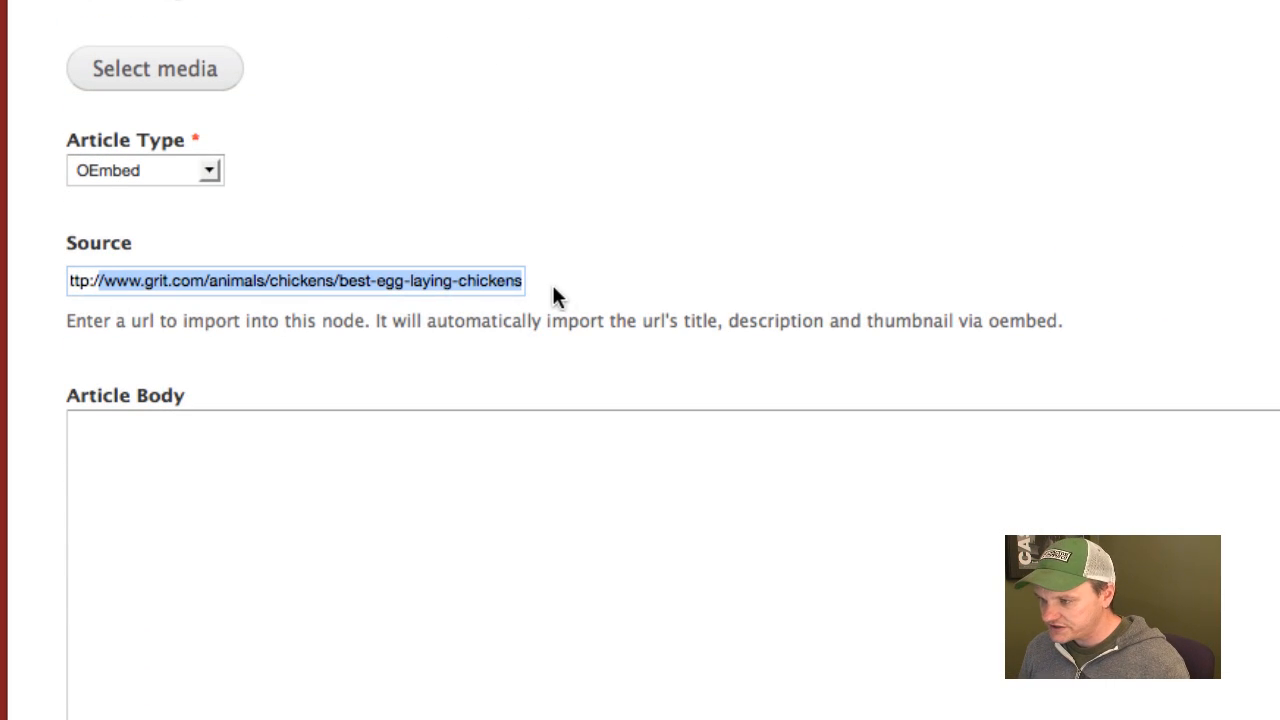
click(408, 280)
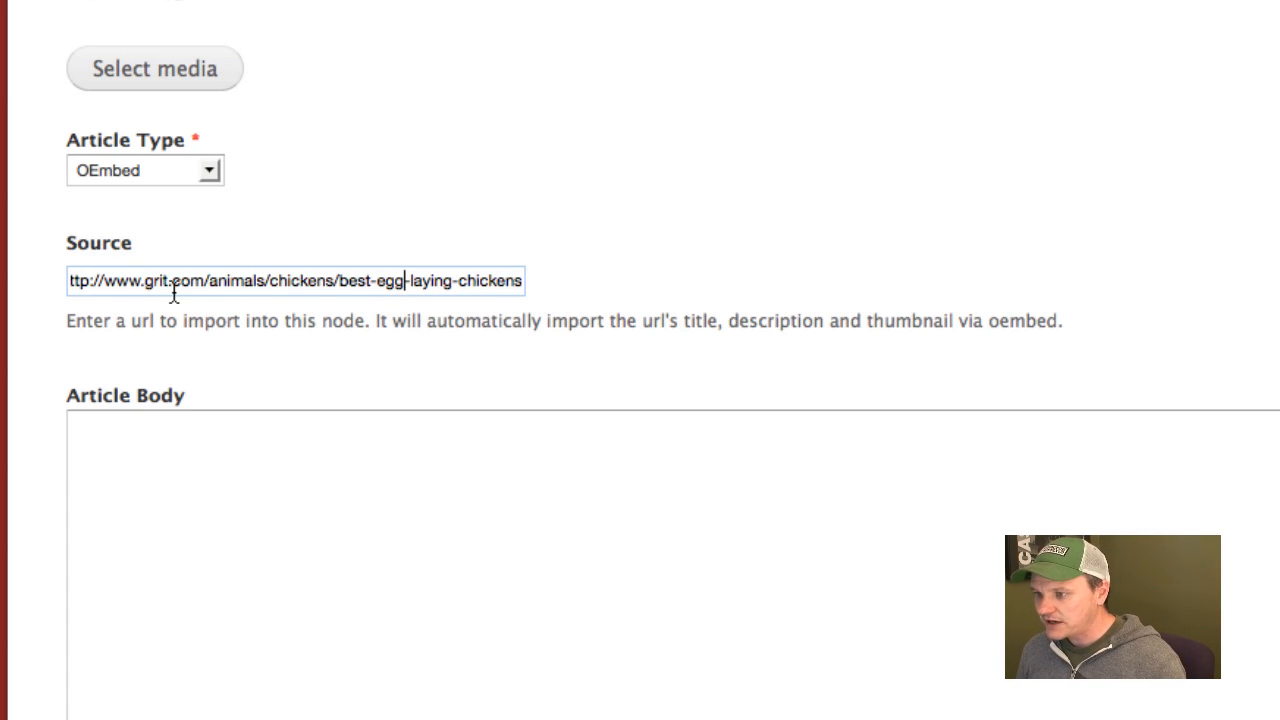
drag(174, 281, 500, 283)
click(633, 256)
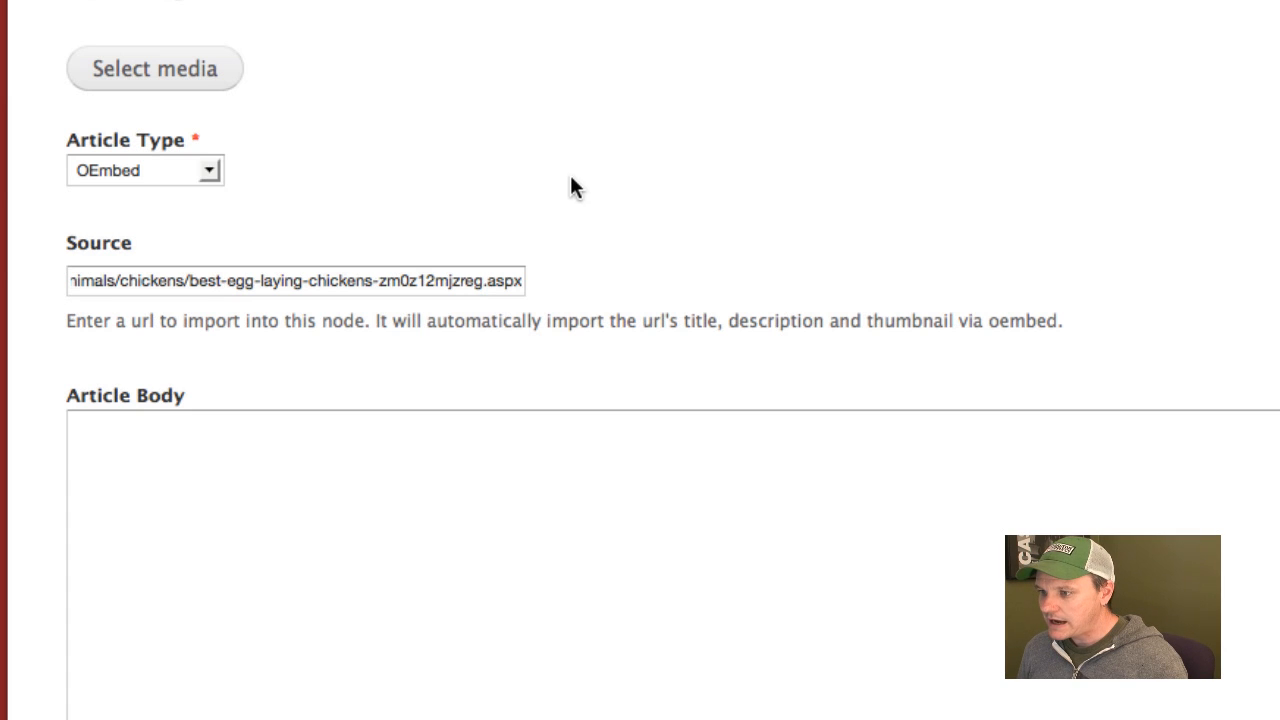
Save the prefilled article with its Article Type set to On Site, and close its window after checking the result.
scroll(571, 180, down, 5)
scroll(571, 183, up, 5)
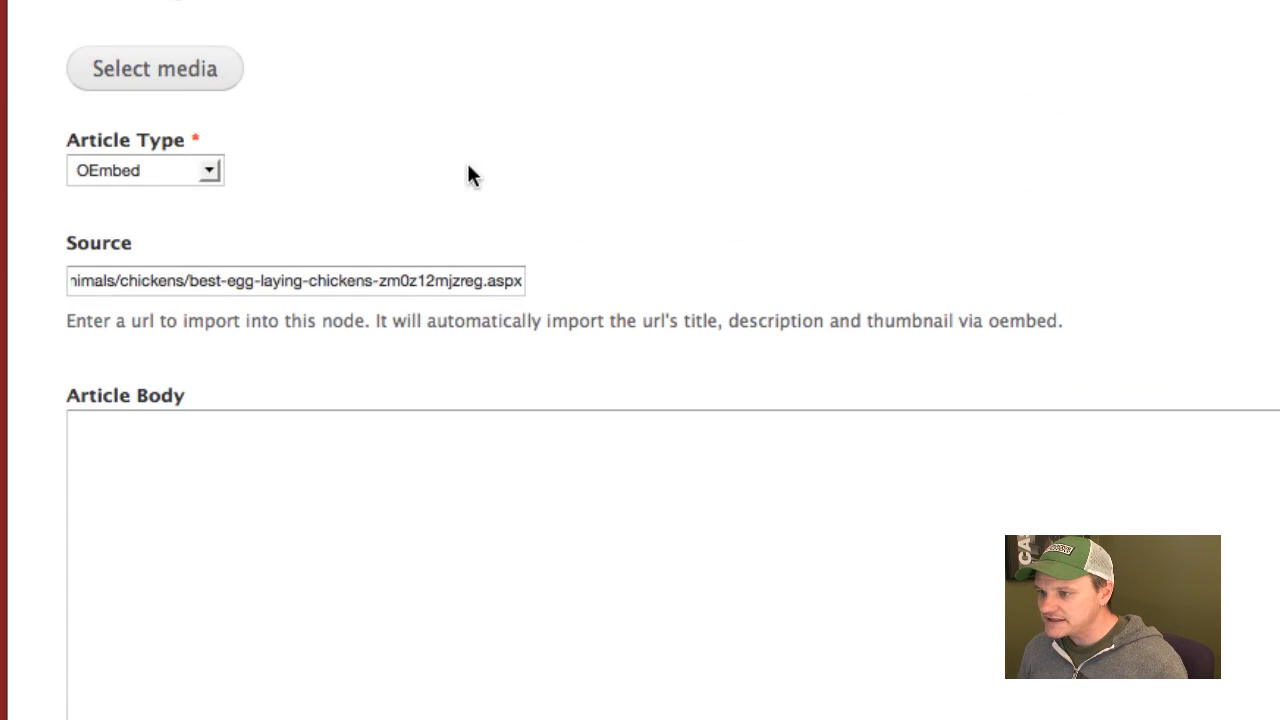
click(162, 172)
click(116, 210)
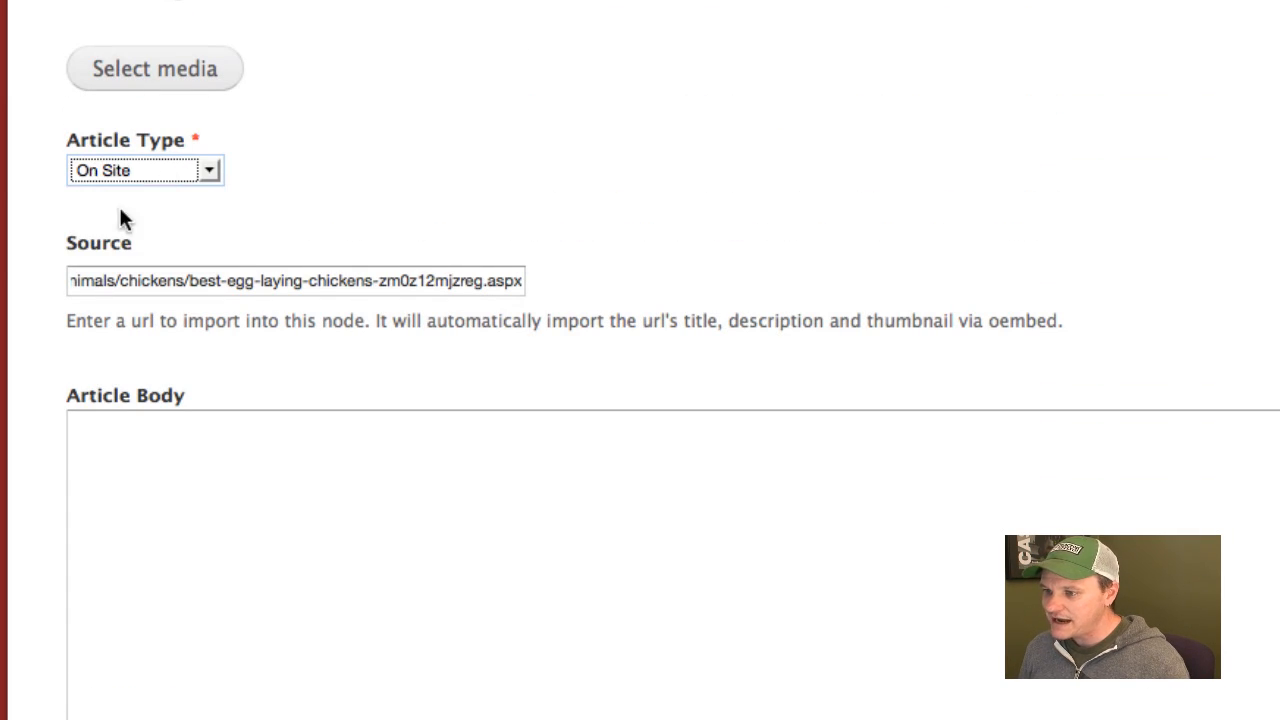
scroll(574, 187, down, 5)
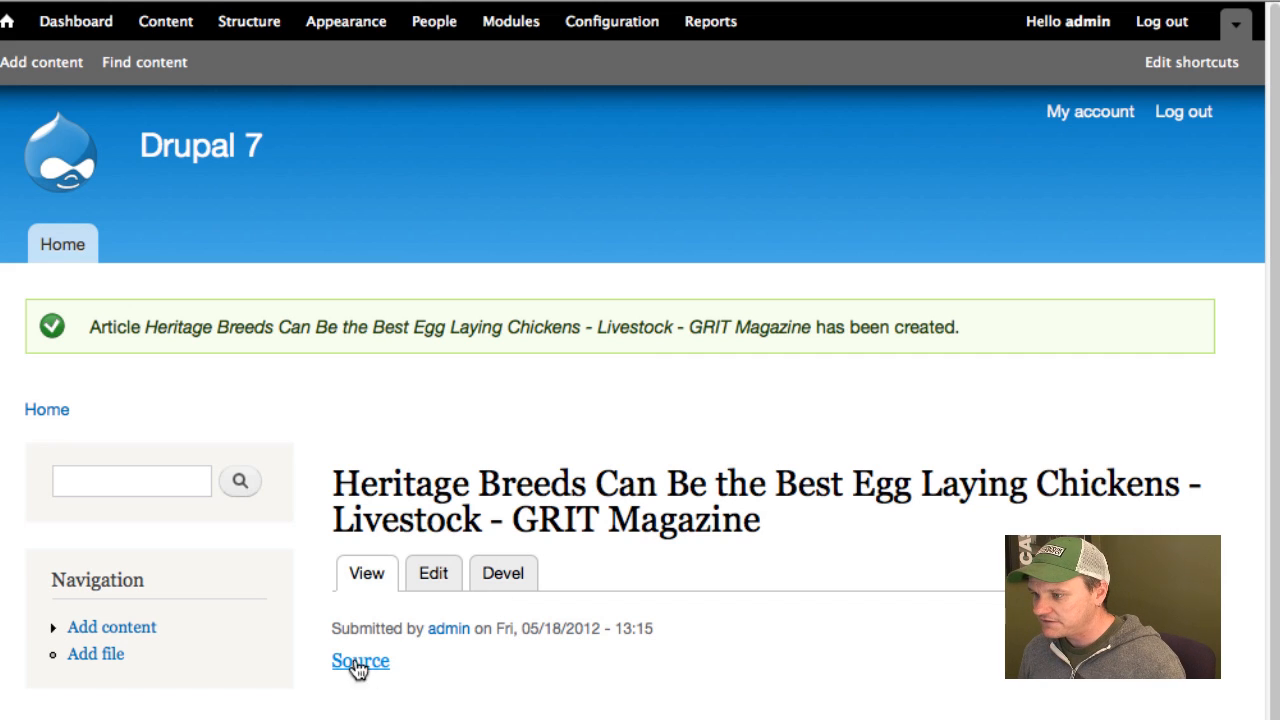
scroll(355, 665, down, 1)
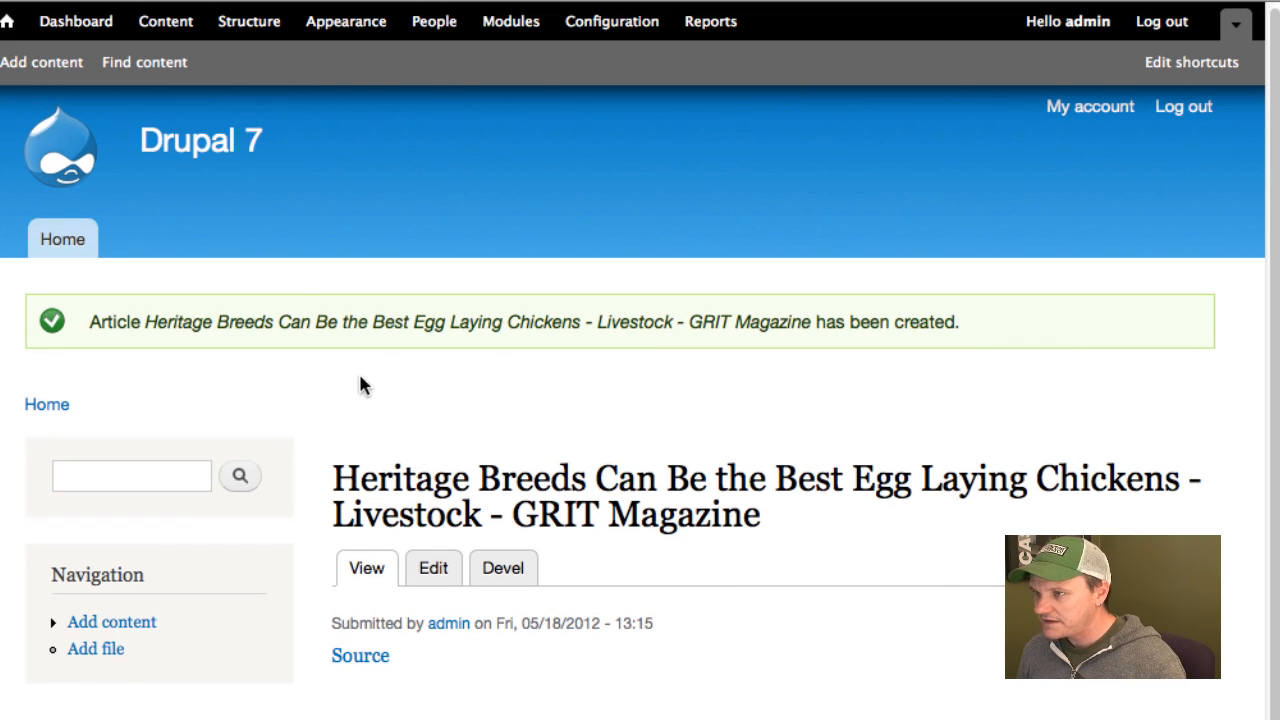
key(super+w)
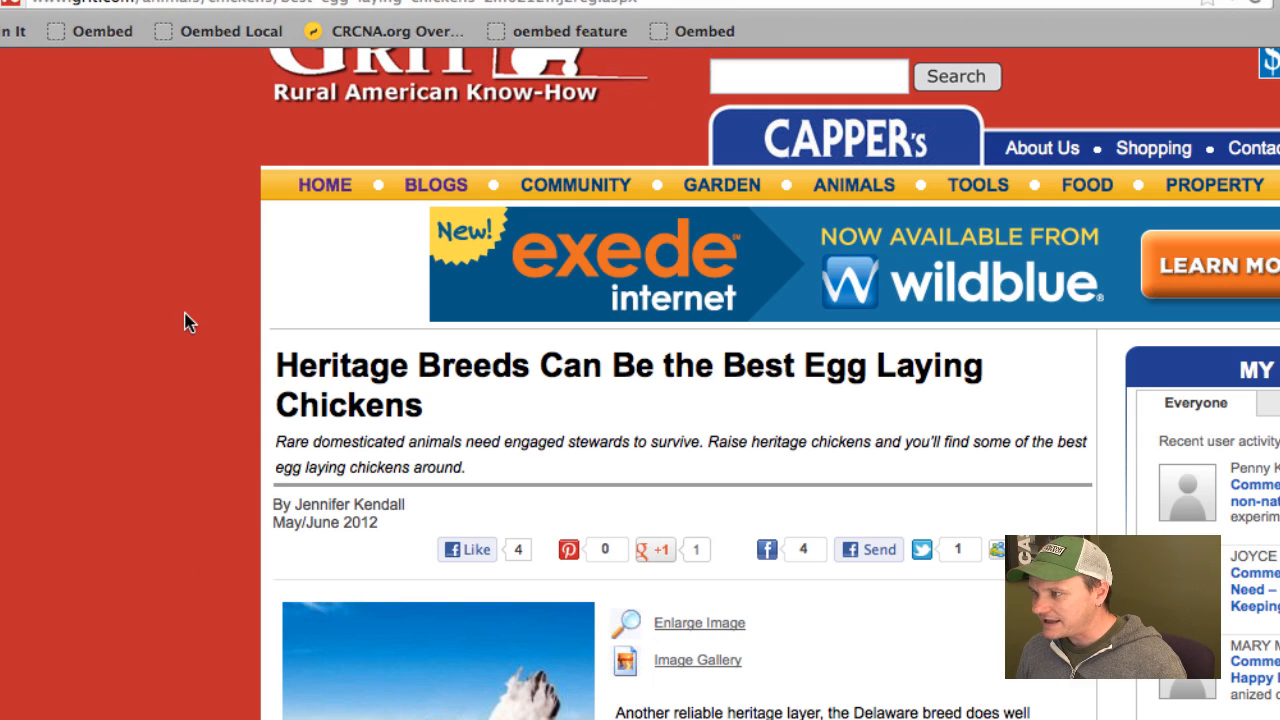
Relaunch the Oembed bookmarklet on the same GRIT page, check the type=oembed parameter, and save the article as OEmbed.
click(705, 32)
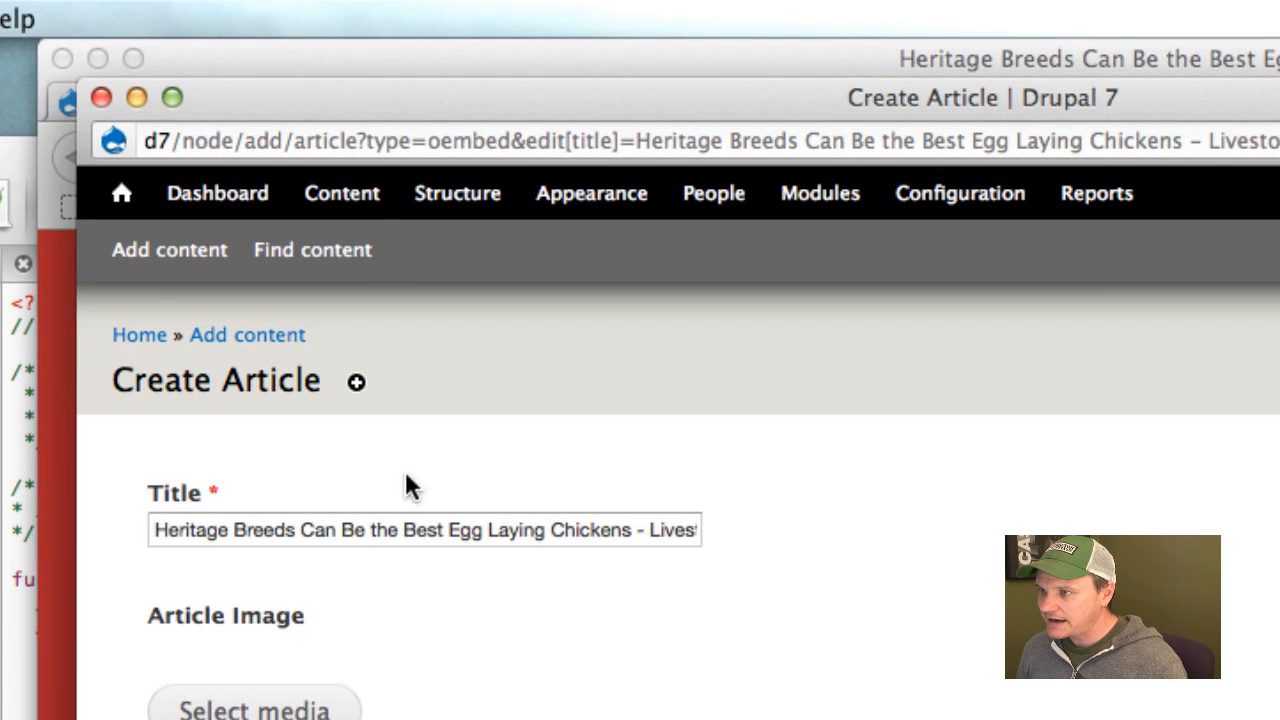
drag(366, 141, 510, 141)
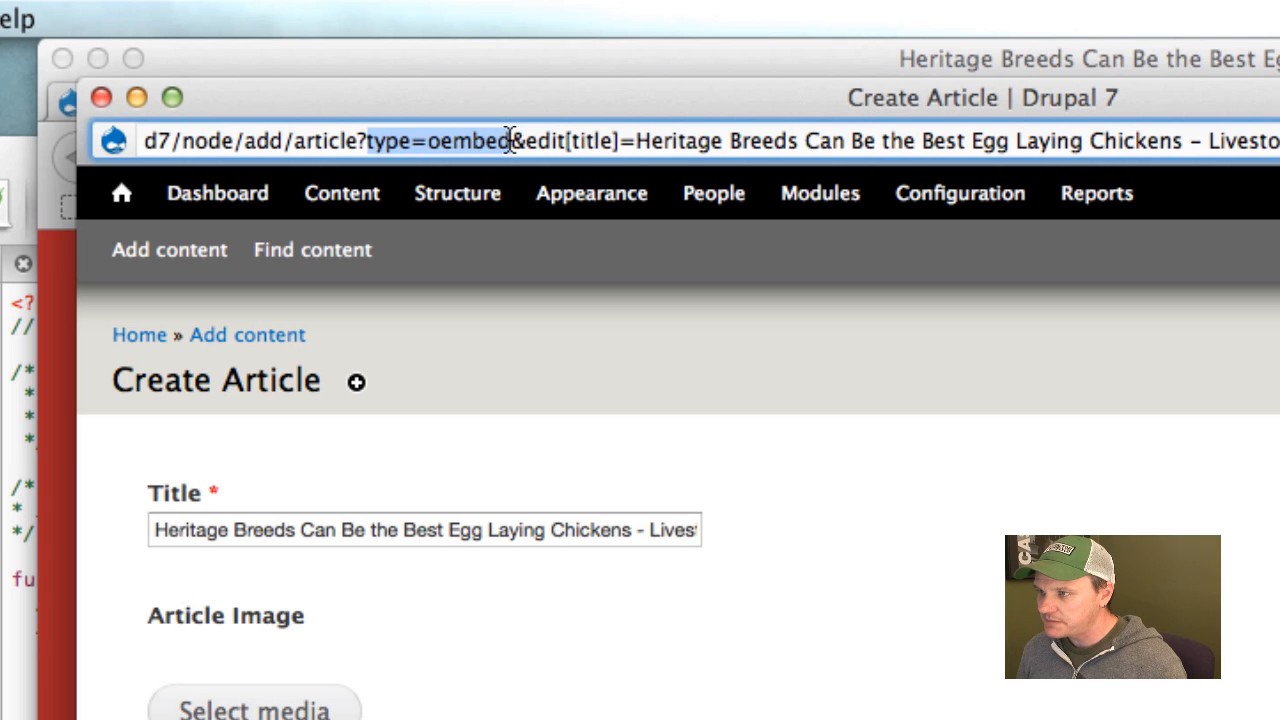
click(511, 141)
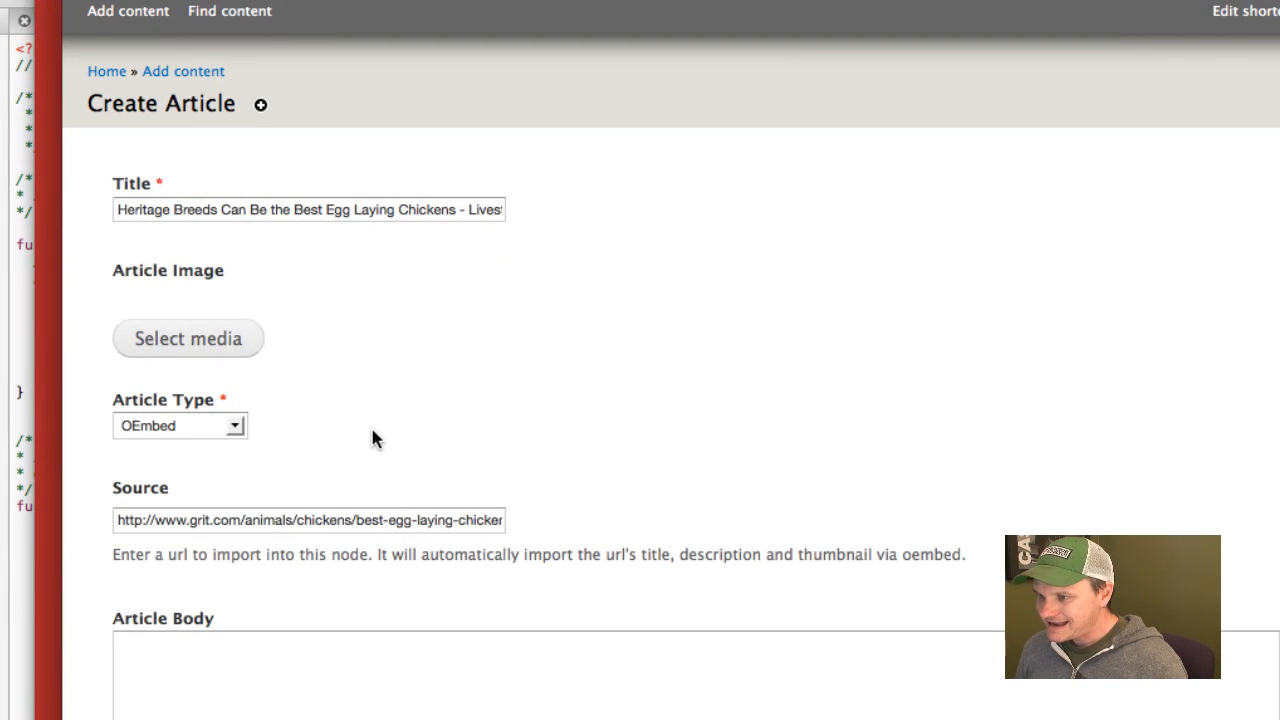
scroll(371, 426, down, 5)
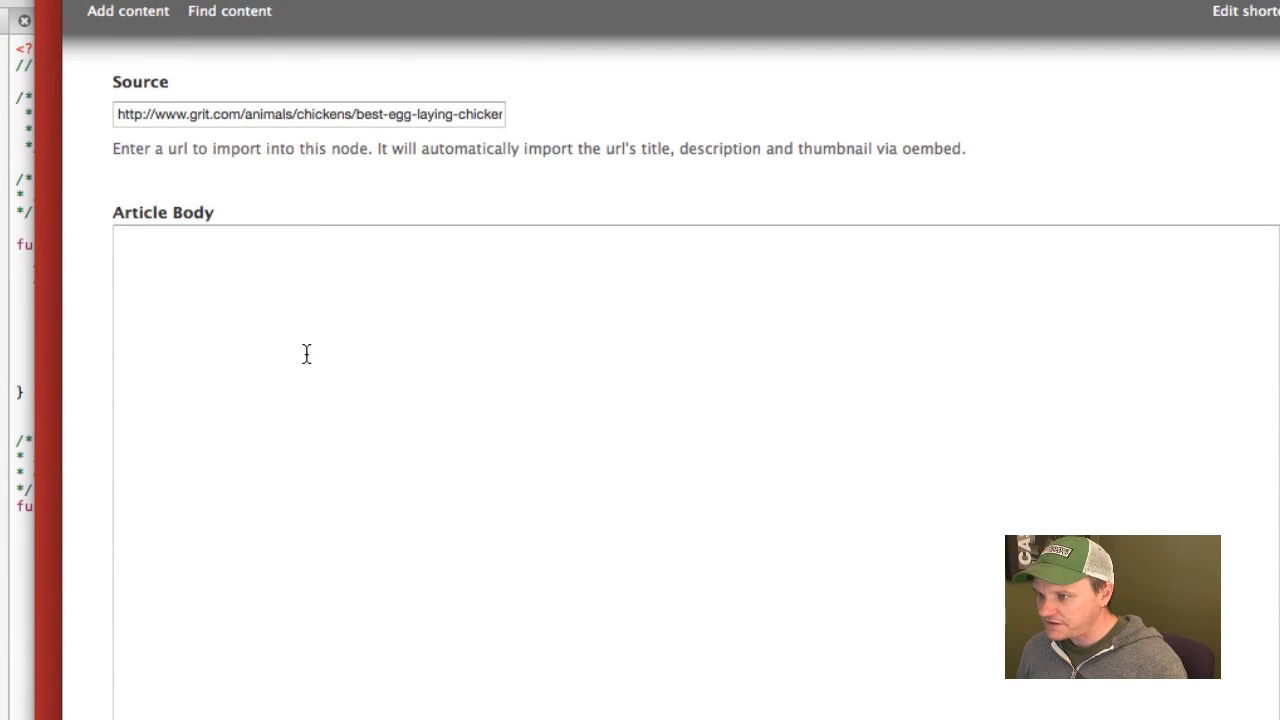
scroll(290, 362, up, 4)
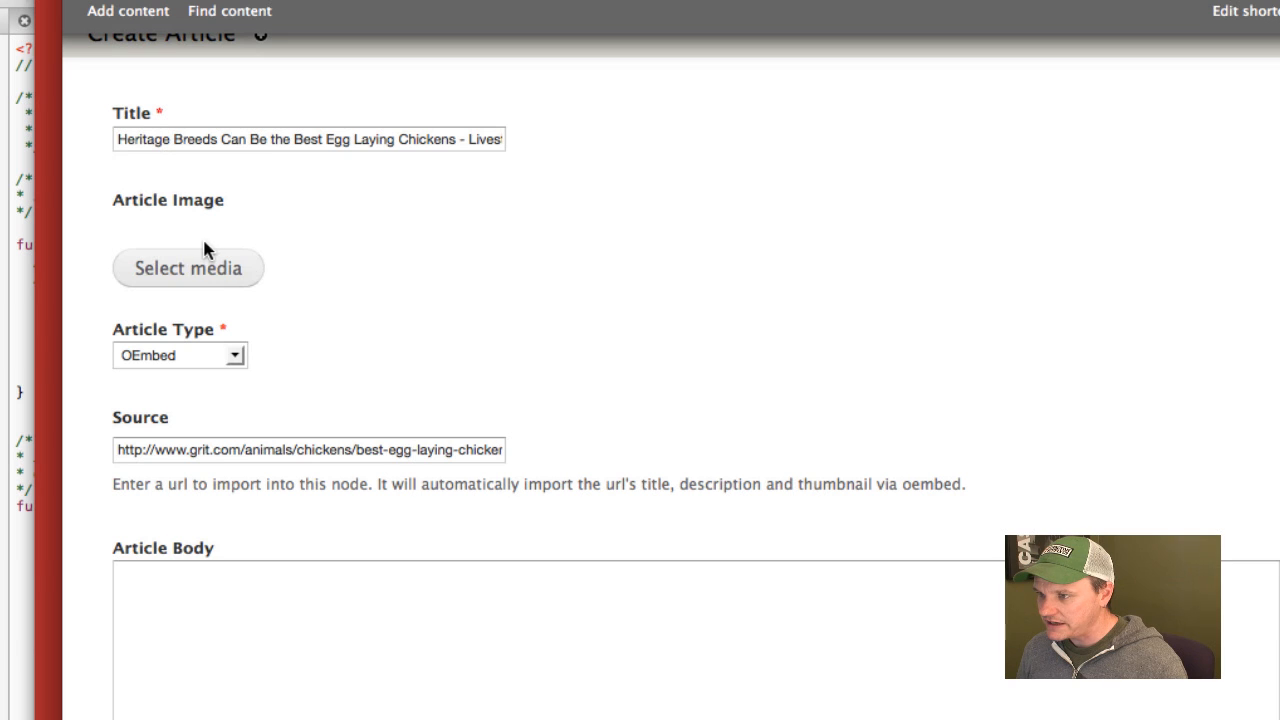
scroll(585, 376, down, 6)
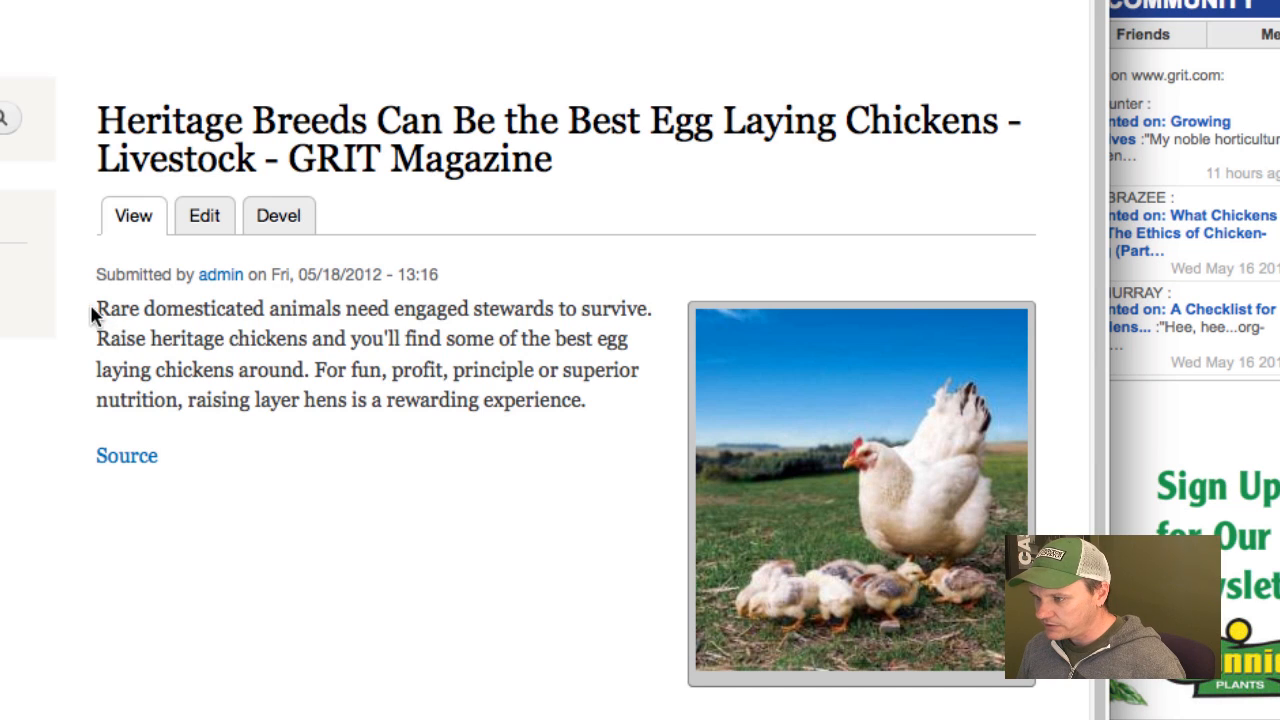
Review the imported description and image in the saved article and its edit form, and close the window.
drag(91, 306, 590, 412)
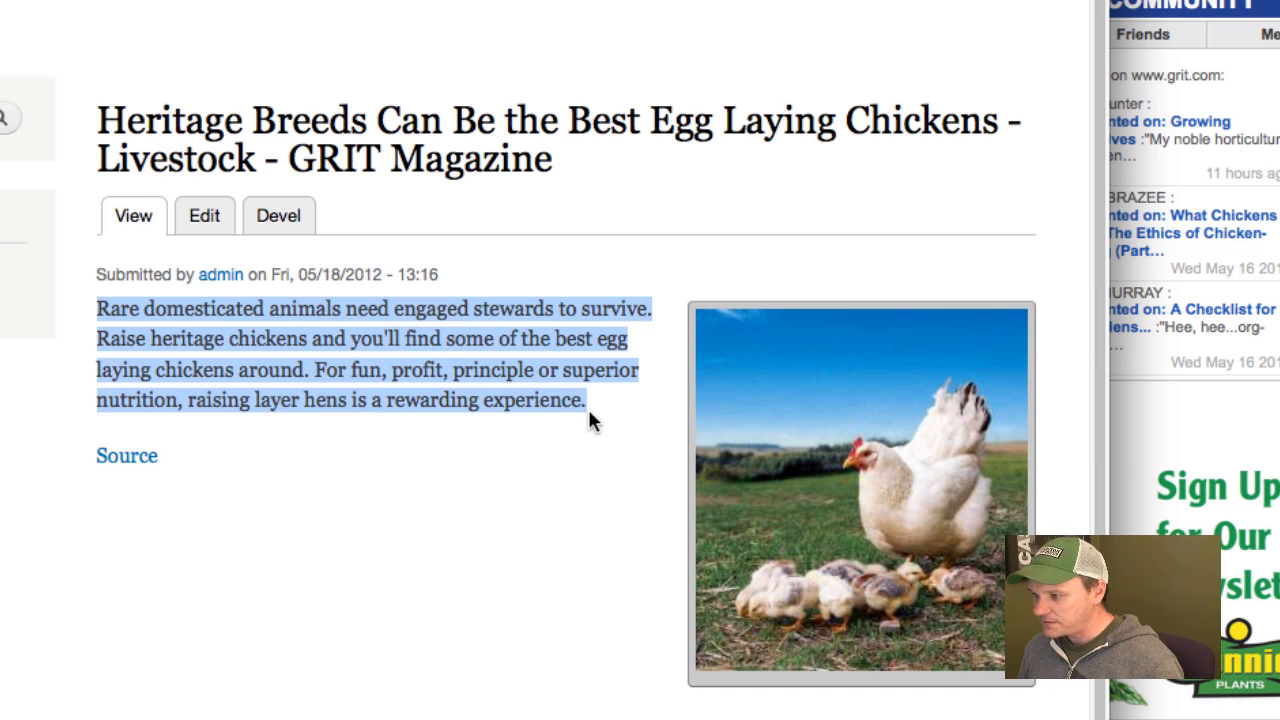
click(580, 405)
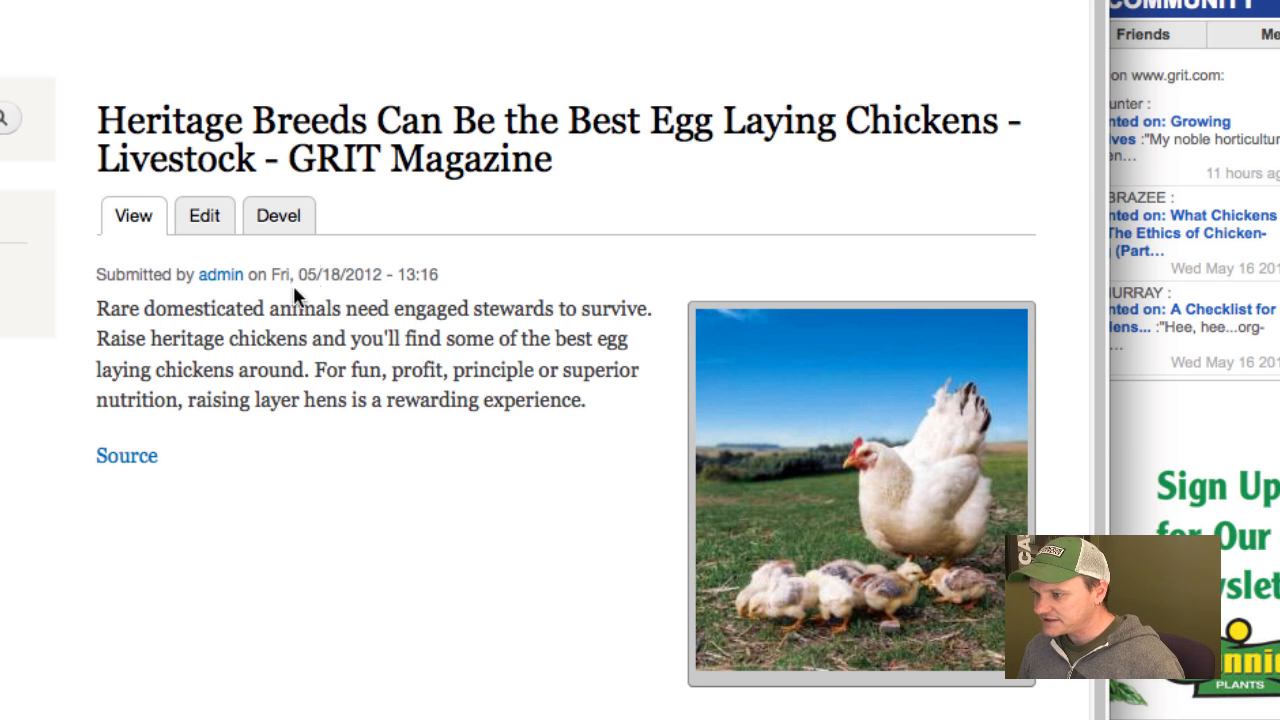
click(206, 228)
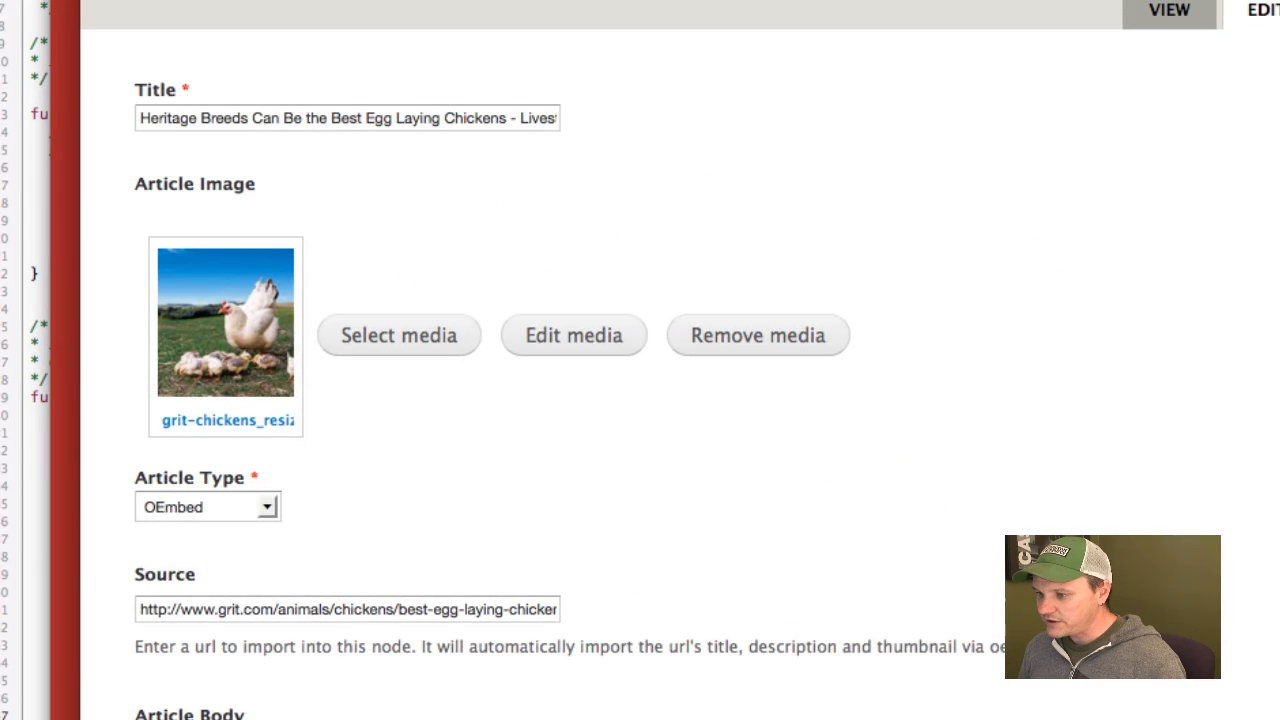
scroll(636, 546, down, 2)
scroll(857, 608, down, 1)
drag(854, 608, 128, 543)
scroll(300, 351, down, 1)
scroll(400, 254, up, 2)
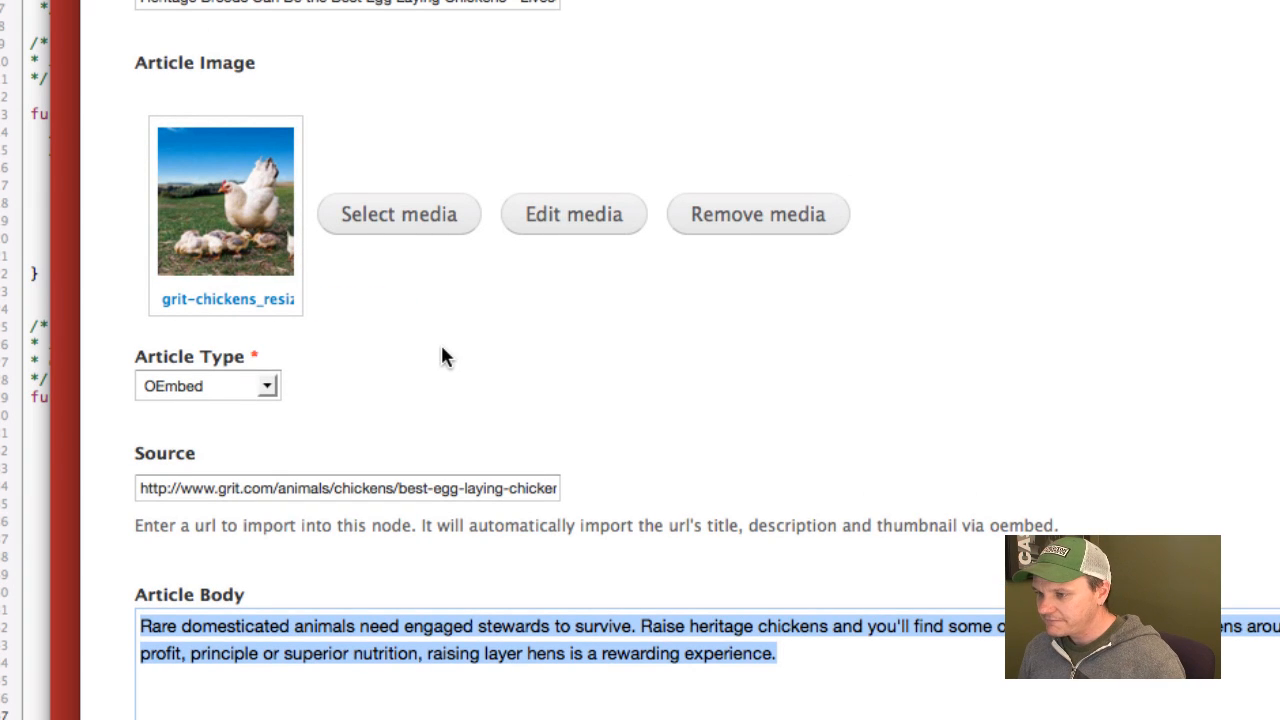
scroll(450, 346, up, 2)
scroll(461, 350, up, 1)
click(290, 2)
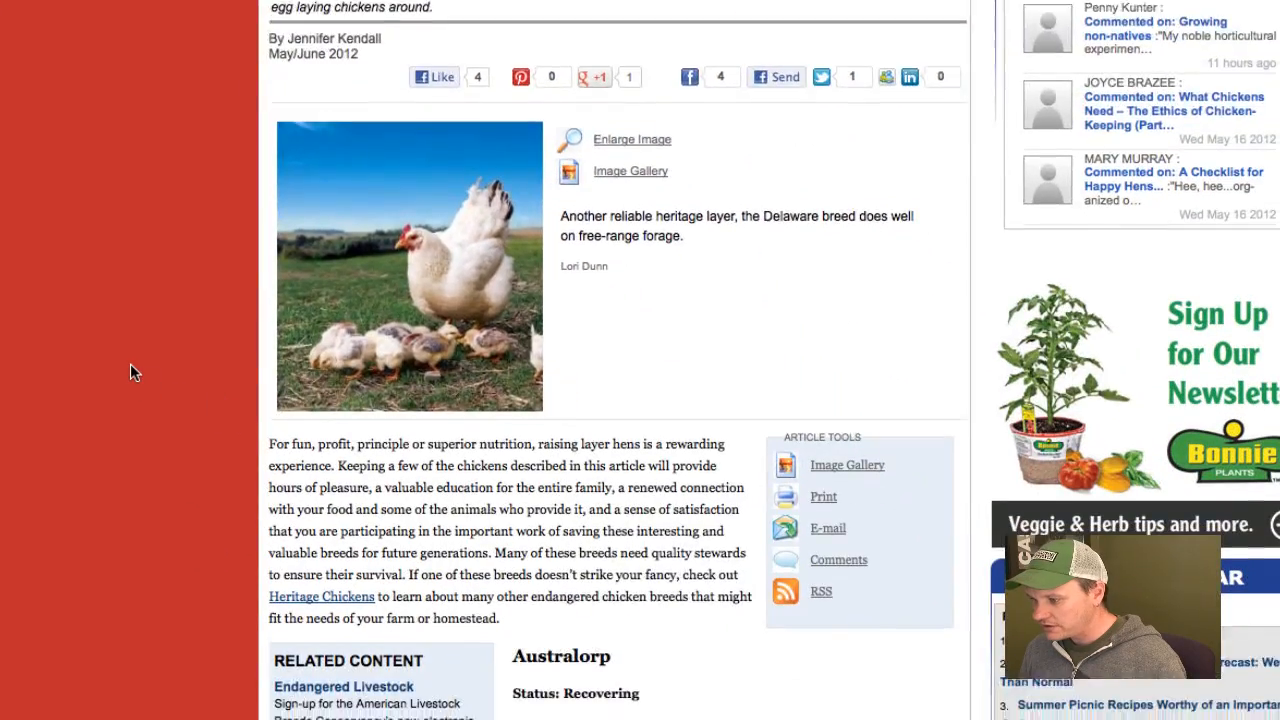
Create another OEmbed article using the GRIT page's Black Orpingtons passage, ending at "meat qualities", as its body, and open it for editing.
scroll(132, 361, down, 5)
scroll(132, 360, down, 5)
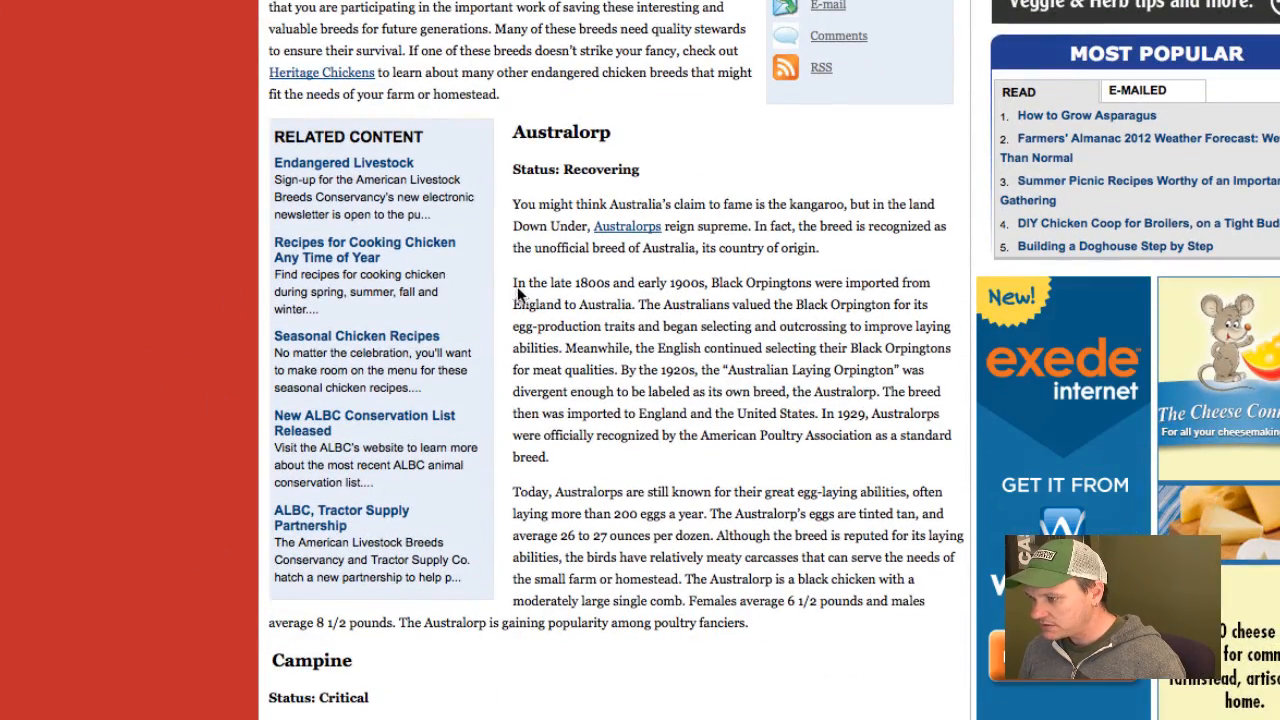
drag(515, 283, 621, 369)
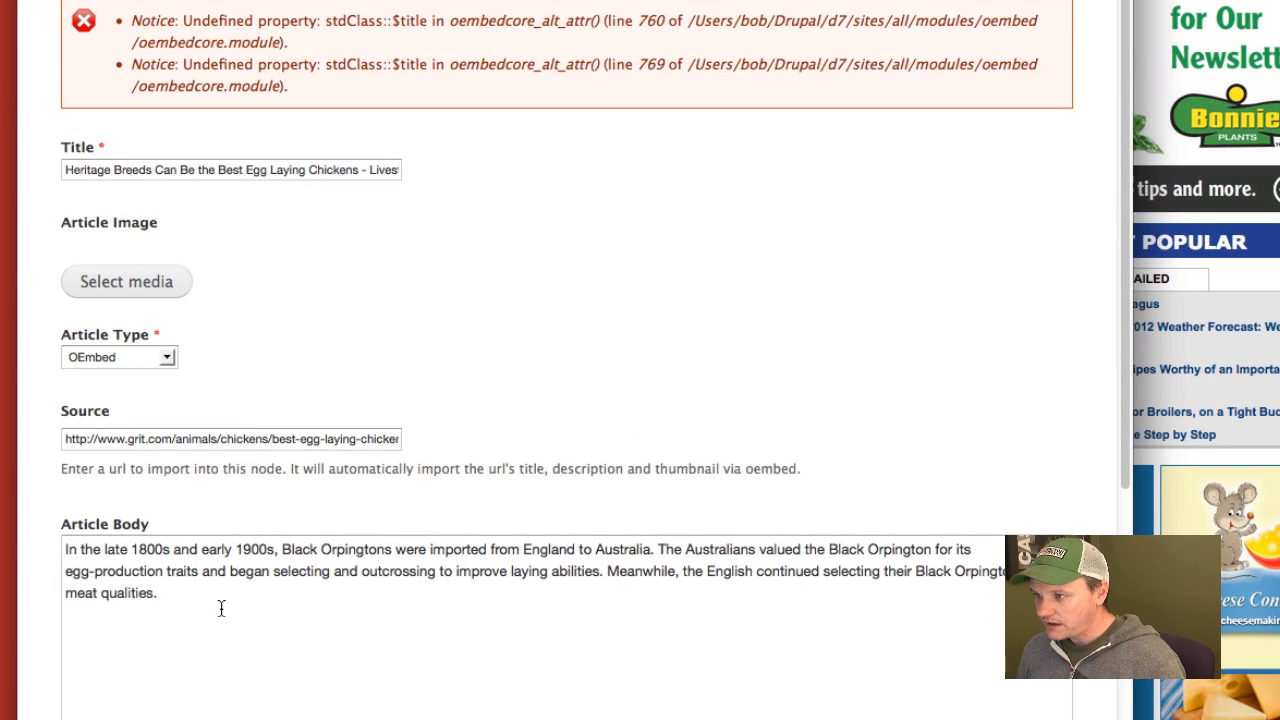
drag(221, 608, 35, 537)
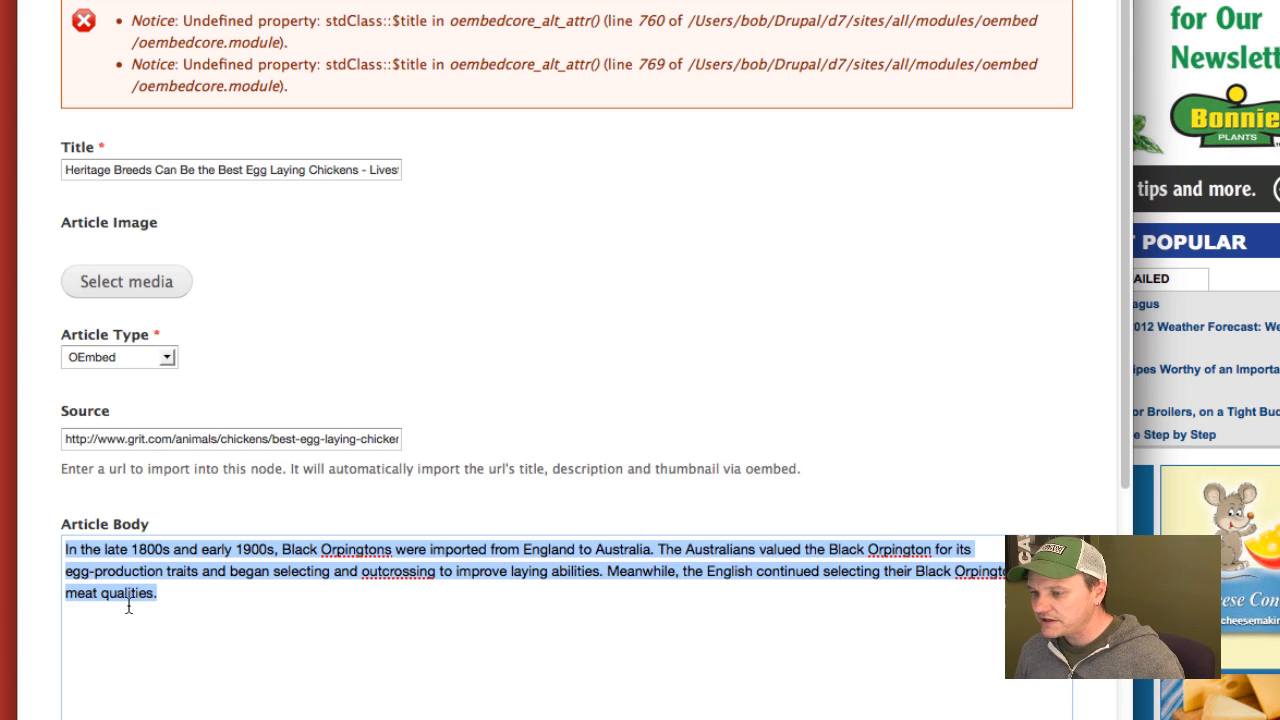
scroll(600, 495, down, 10)
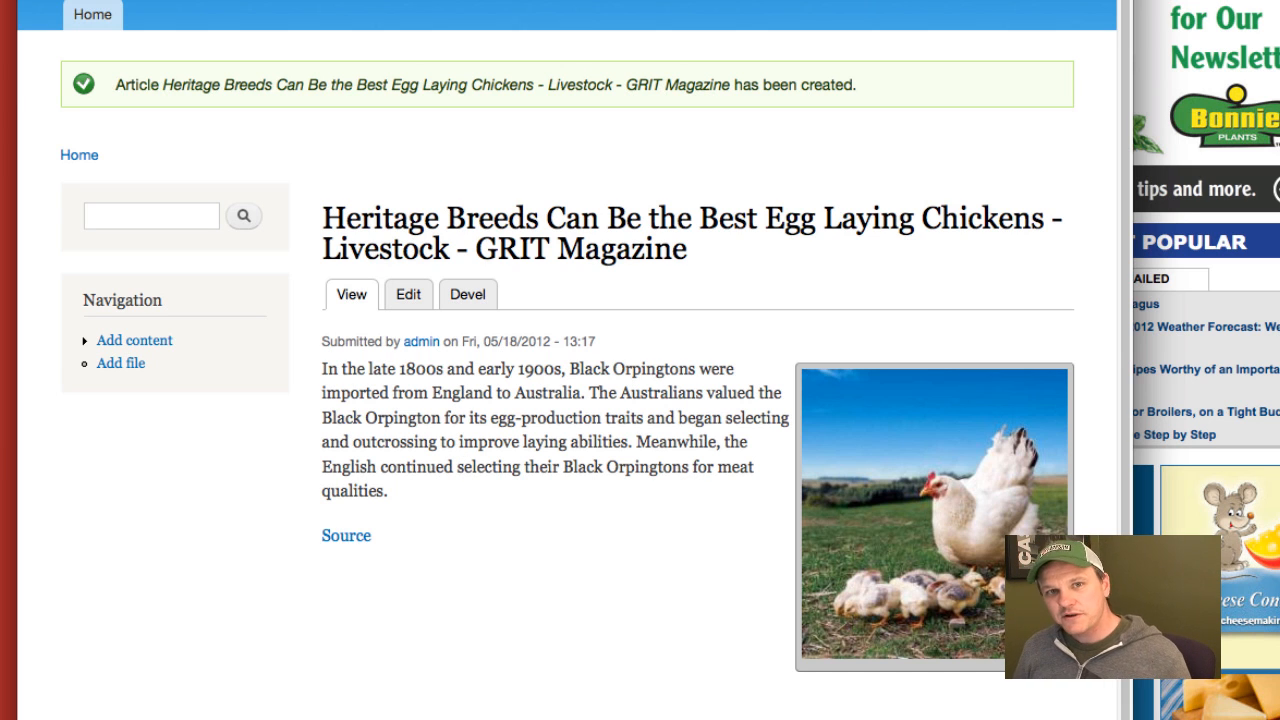
click(414, 294)
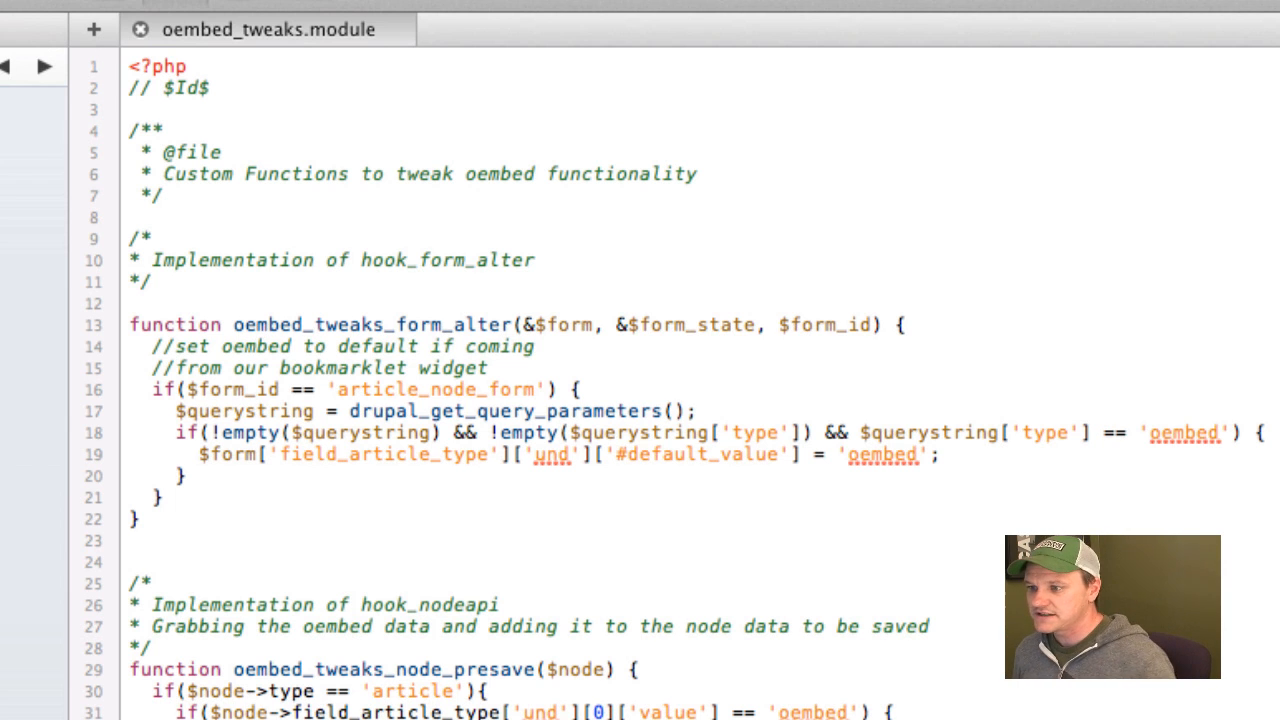
In the code editor, examine how oembed_tweaks_form_alter in oembed_tweaks.module defaults the Article Type to oembed from the query string's type.
click(463, 560)
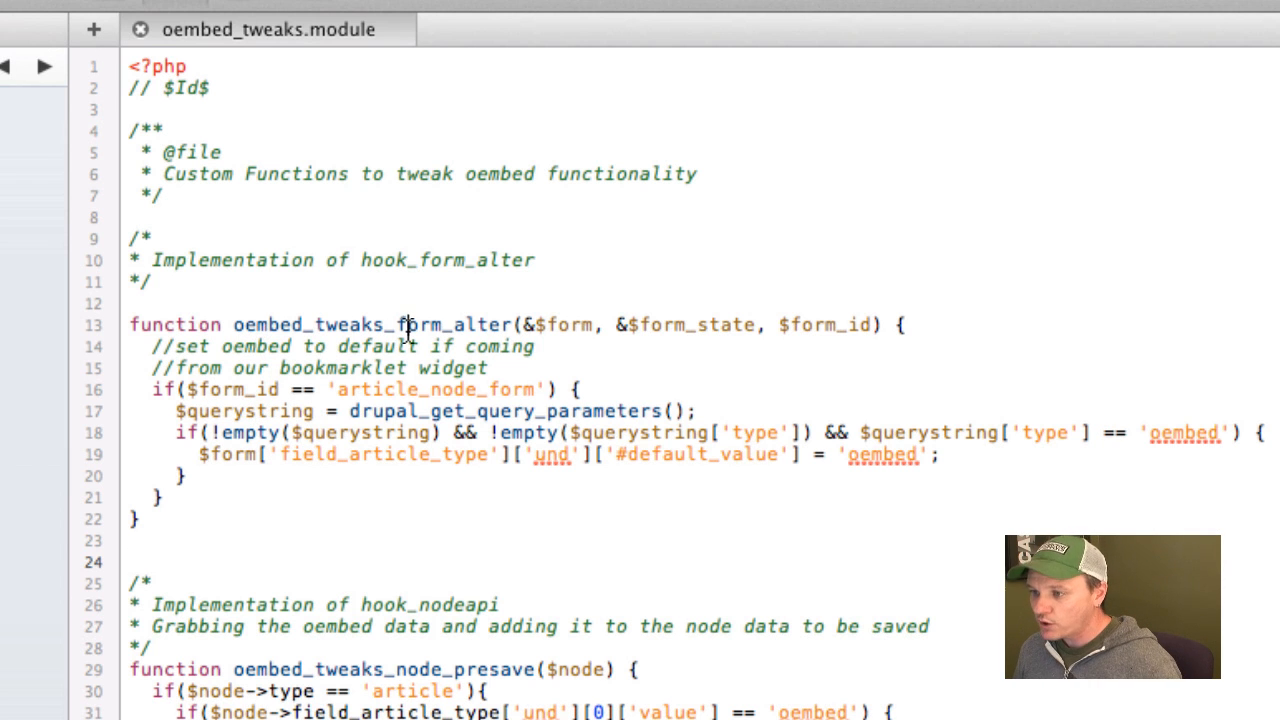
drag(401, 325, 510, 330)
click(505, 330)
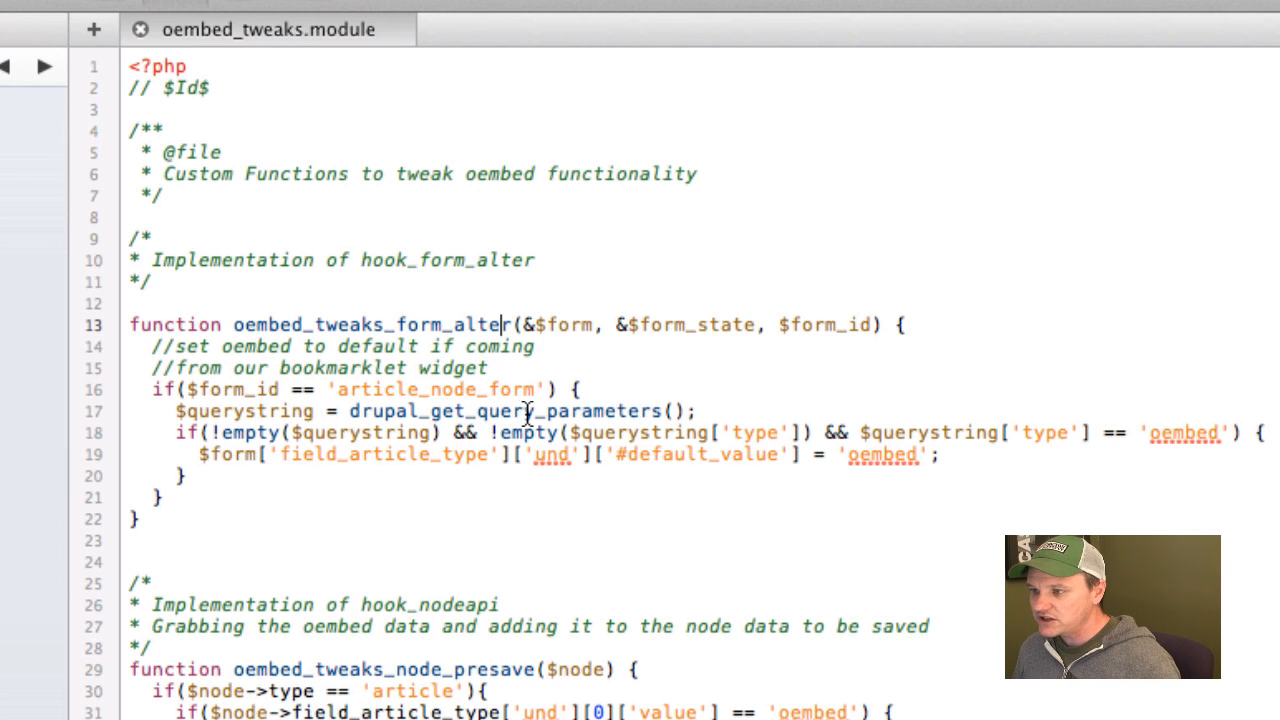
key(super+Tab)
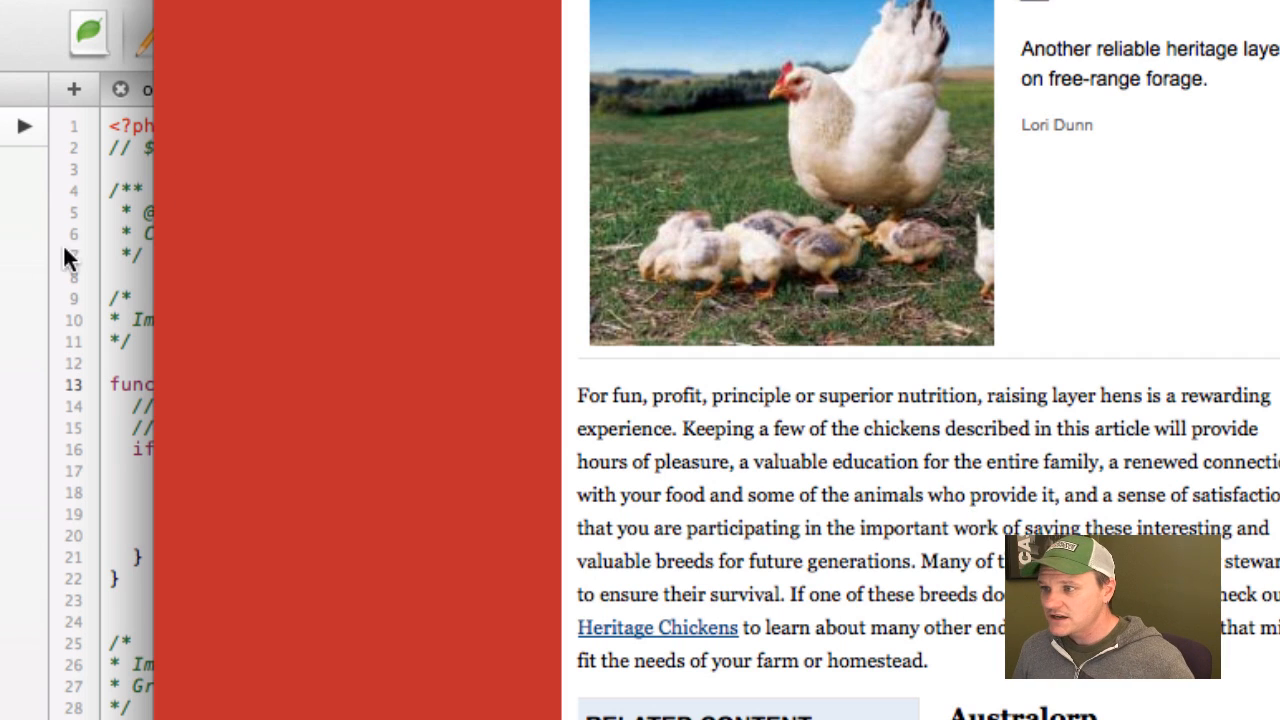
key(super+Tab)
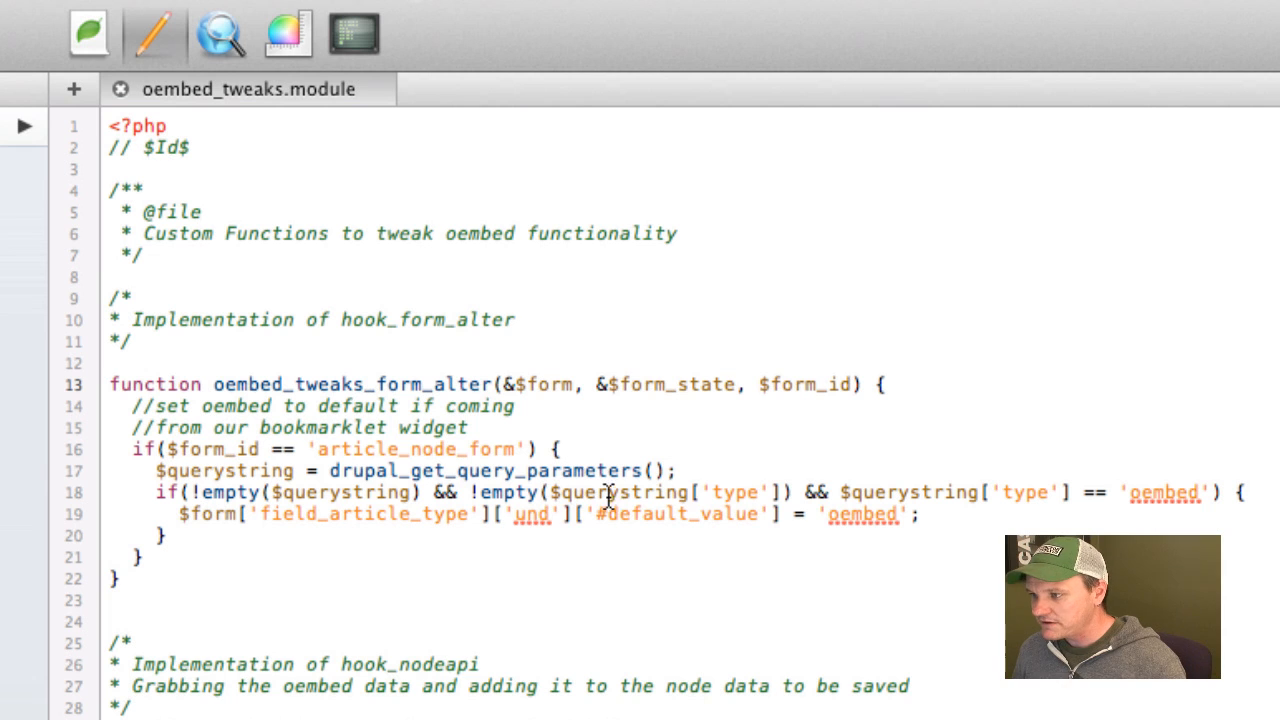
drag(1131, 495, 1200, 487)
click(1190, 500)
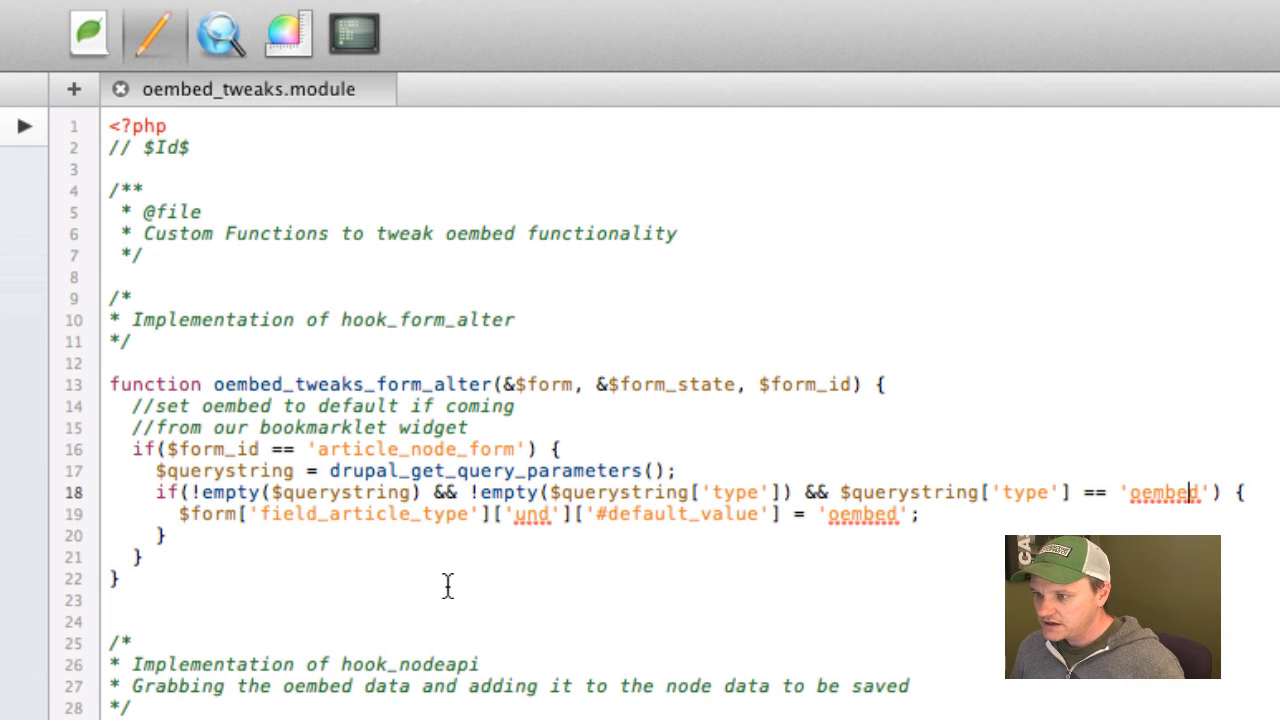
Compare the field_article_type default value line with the Article Type options in the Create Article form, and return to the code editor.
drag(168, 515, 920, 520)
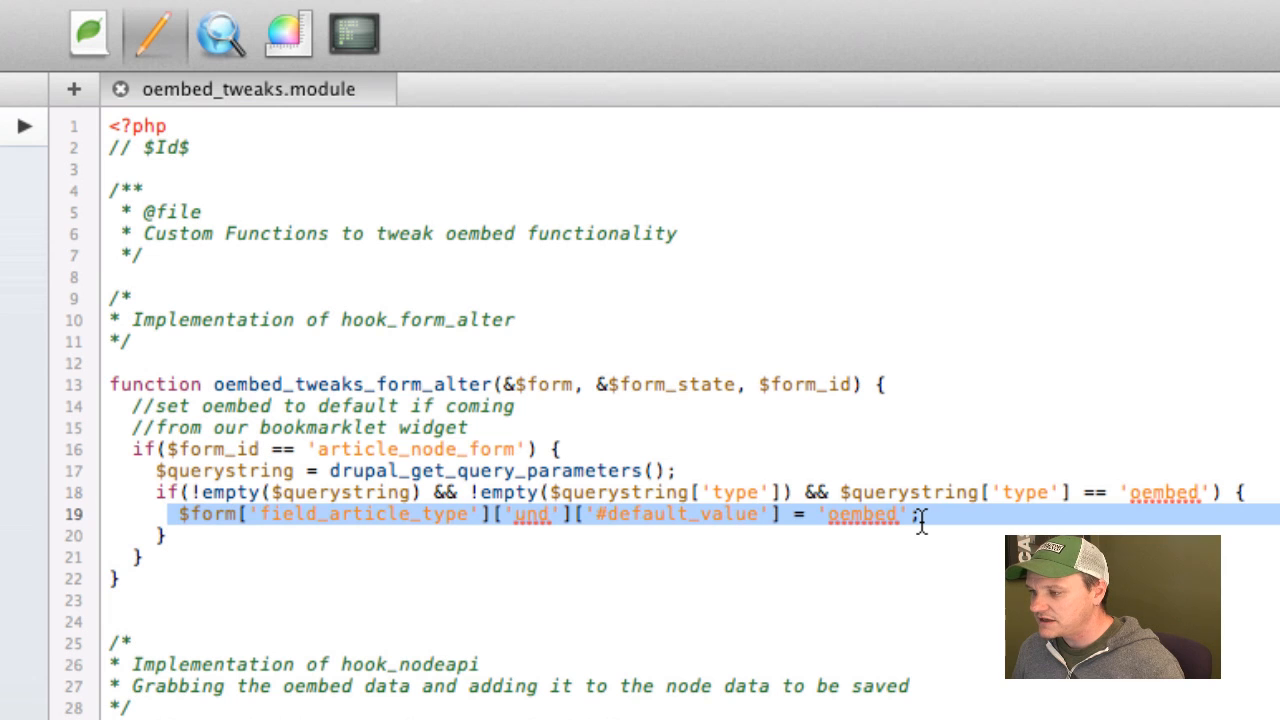
click(920, 520)
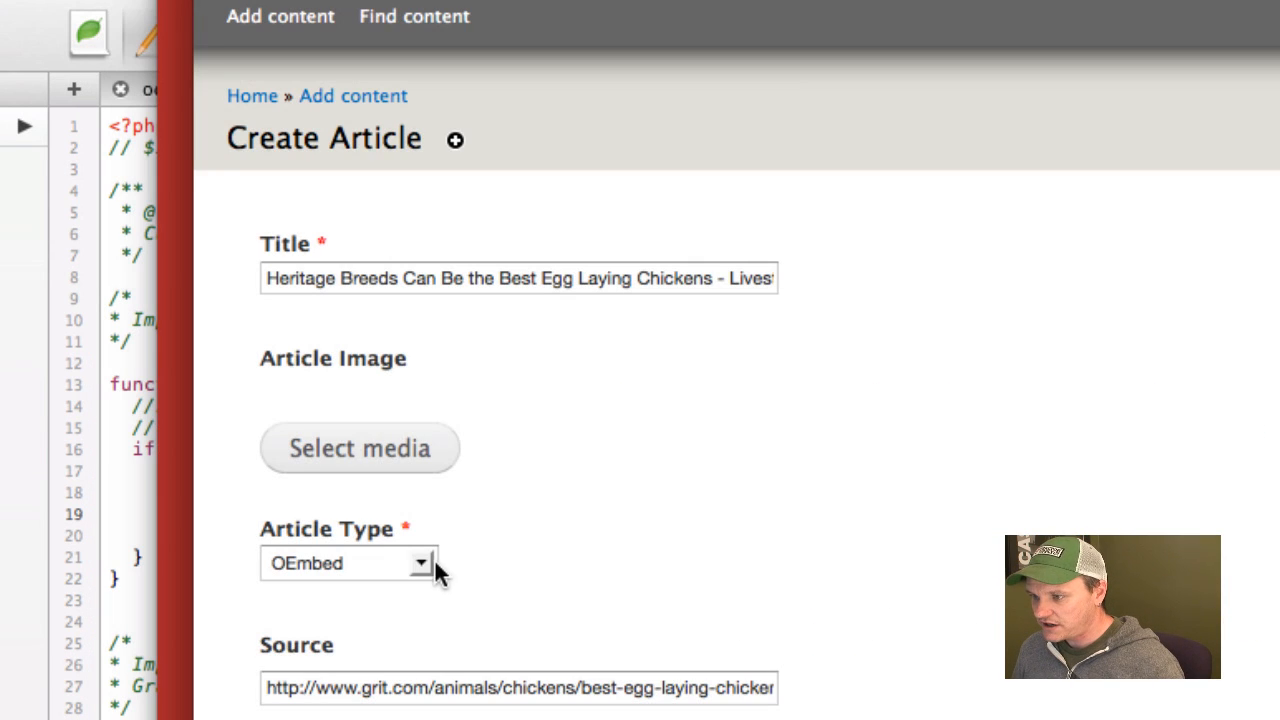
click(376, 564)
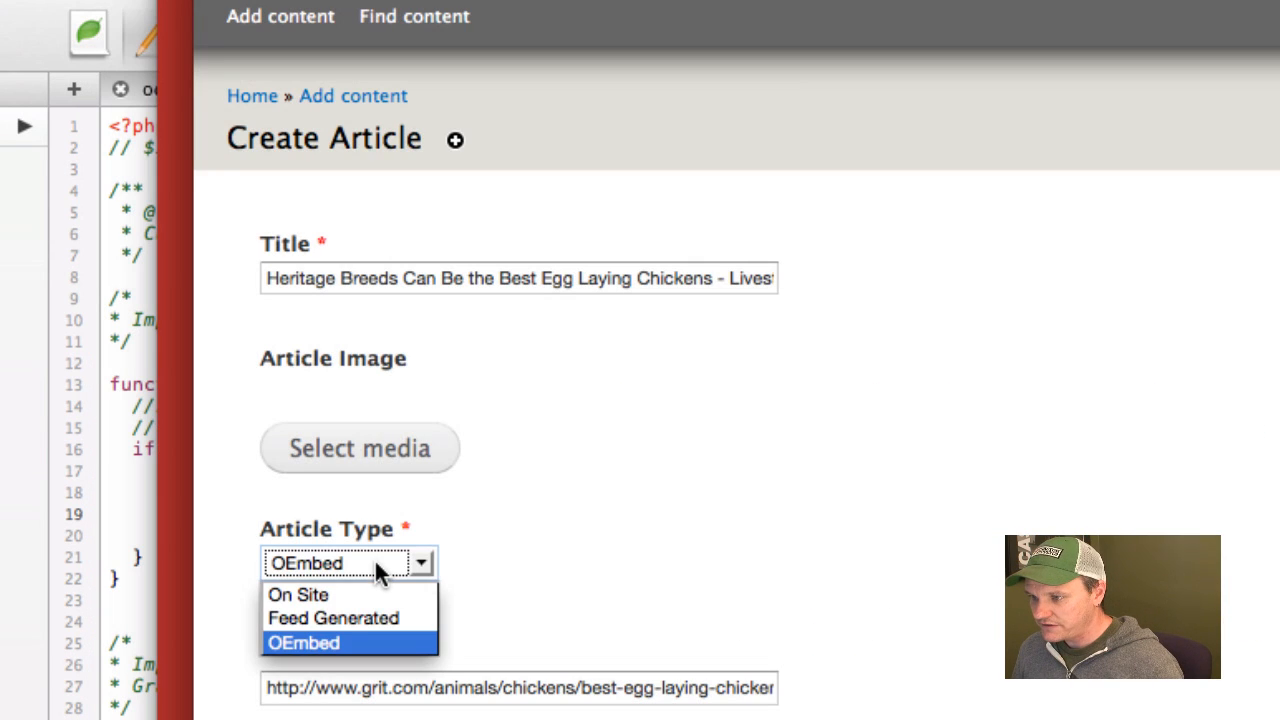
click(374, 558)
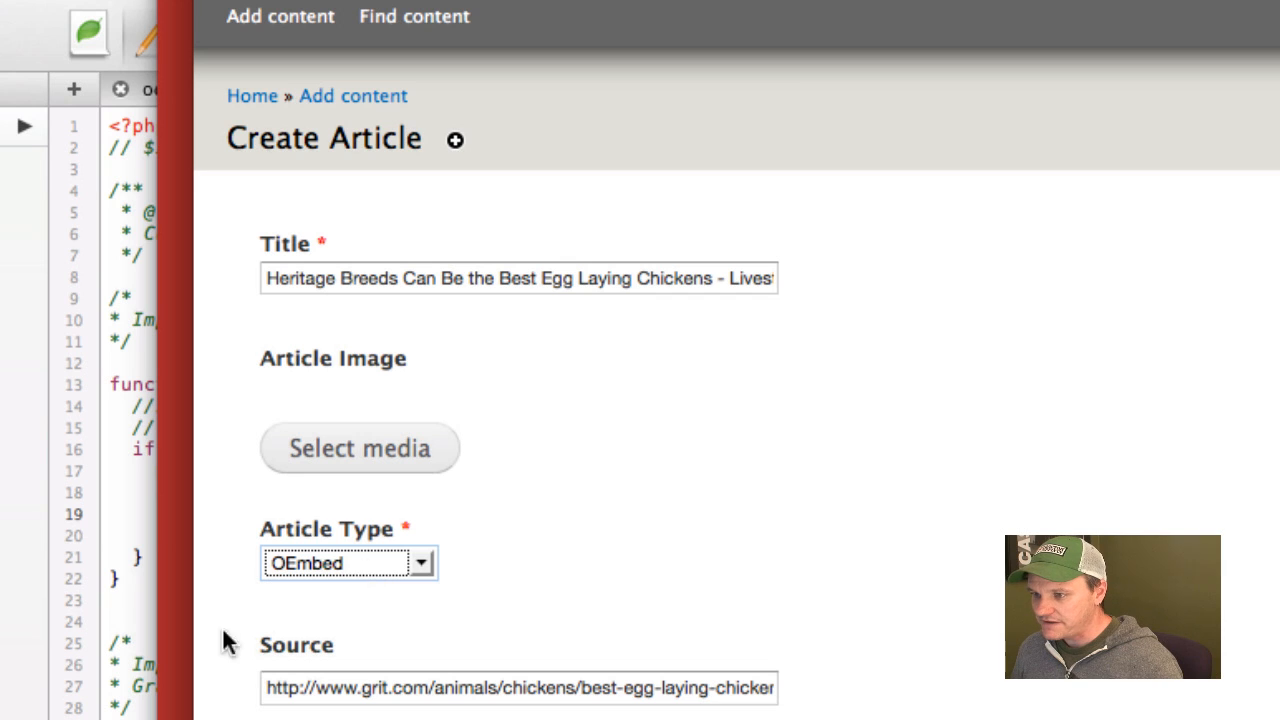
click(23, 623)
click(330, 612)
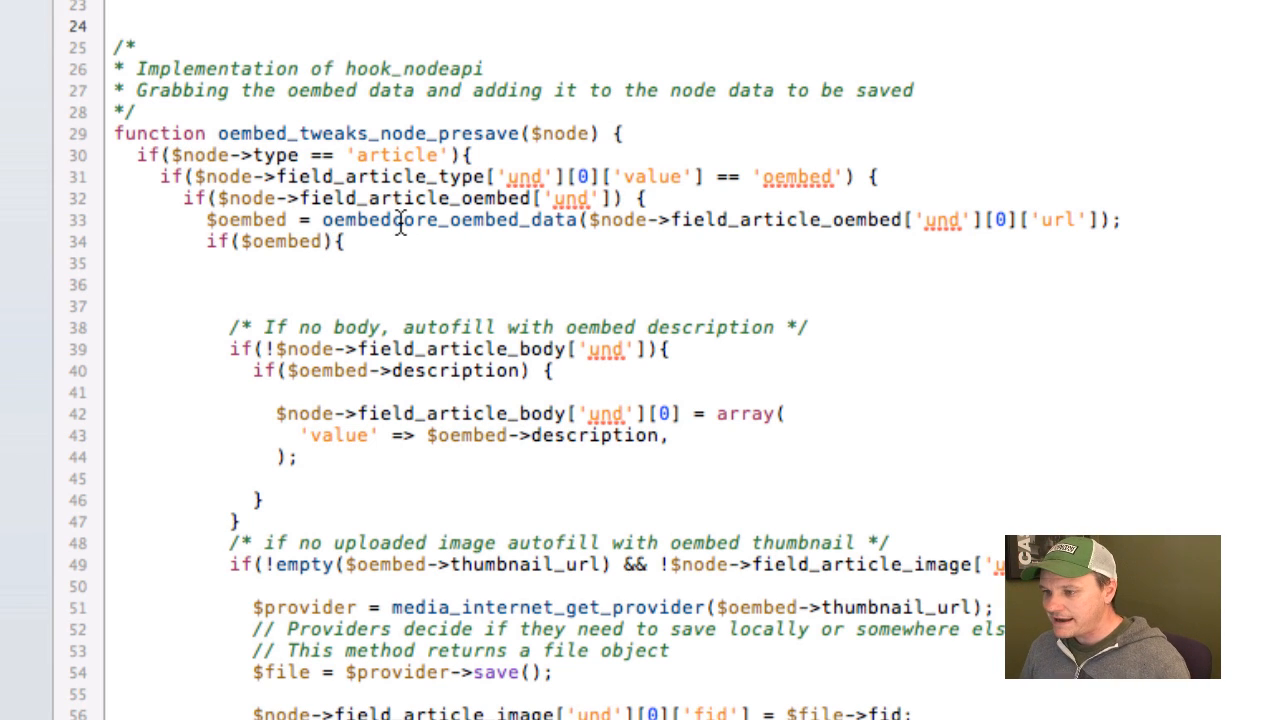
Examine the oembedcore_oembed_data call in oembed_tweaks_node_presave and match its URL argument to the Source field of the article form.
drag(322, 220, 580, 225)
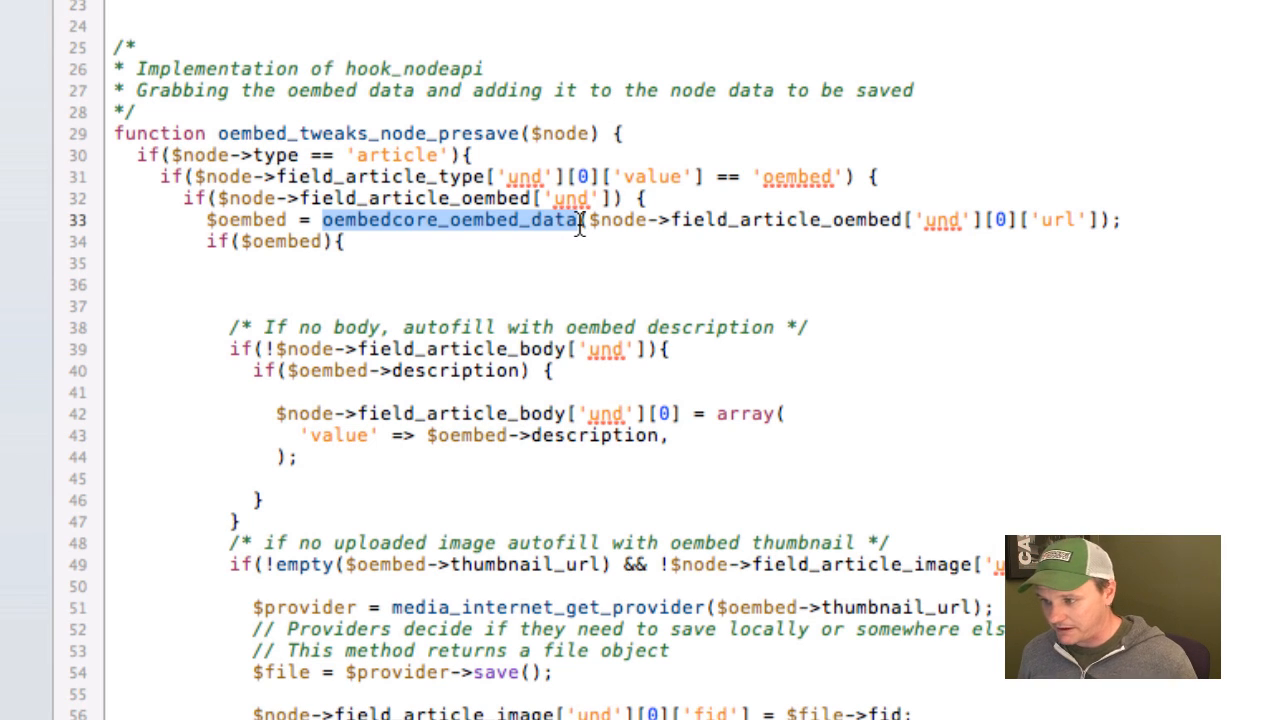
click(582, 220)
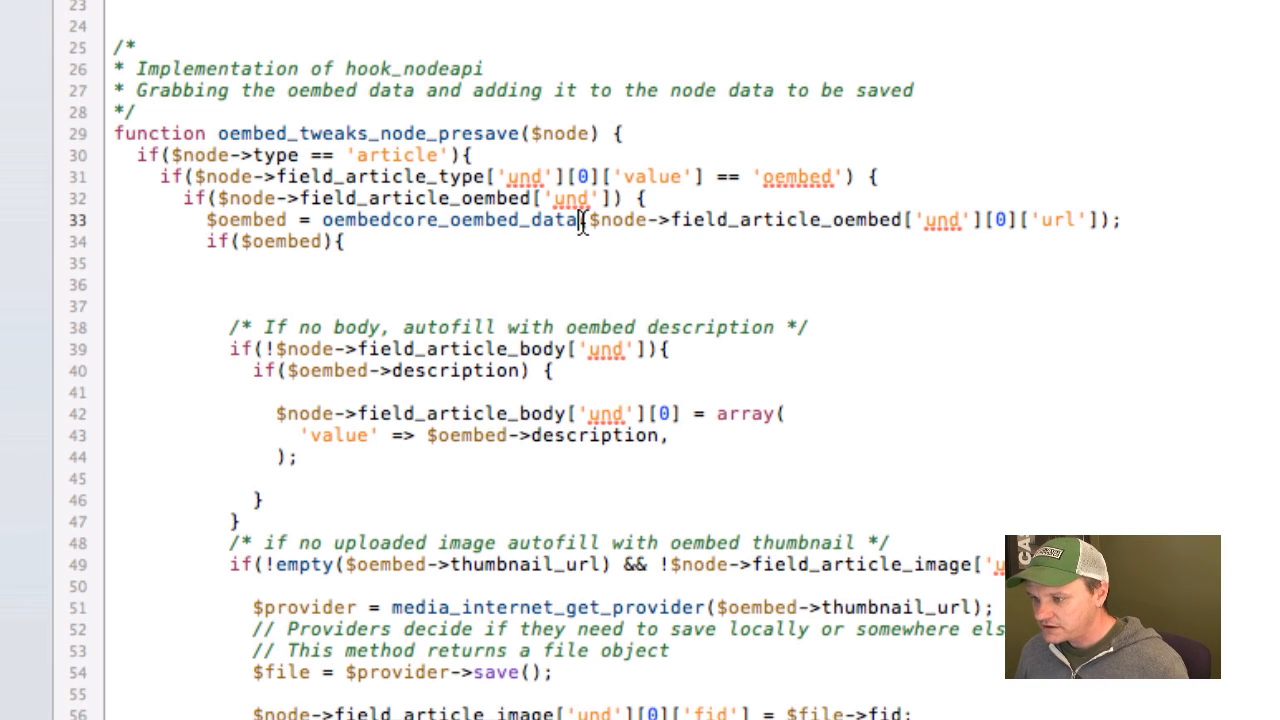
drag(588, 220, 326, 226)
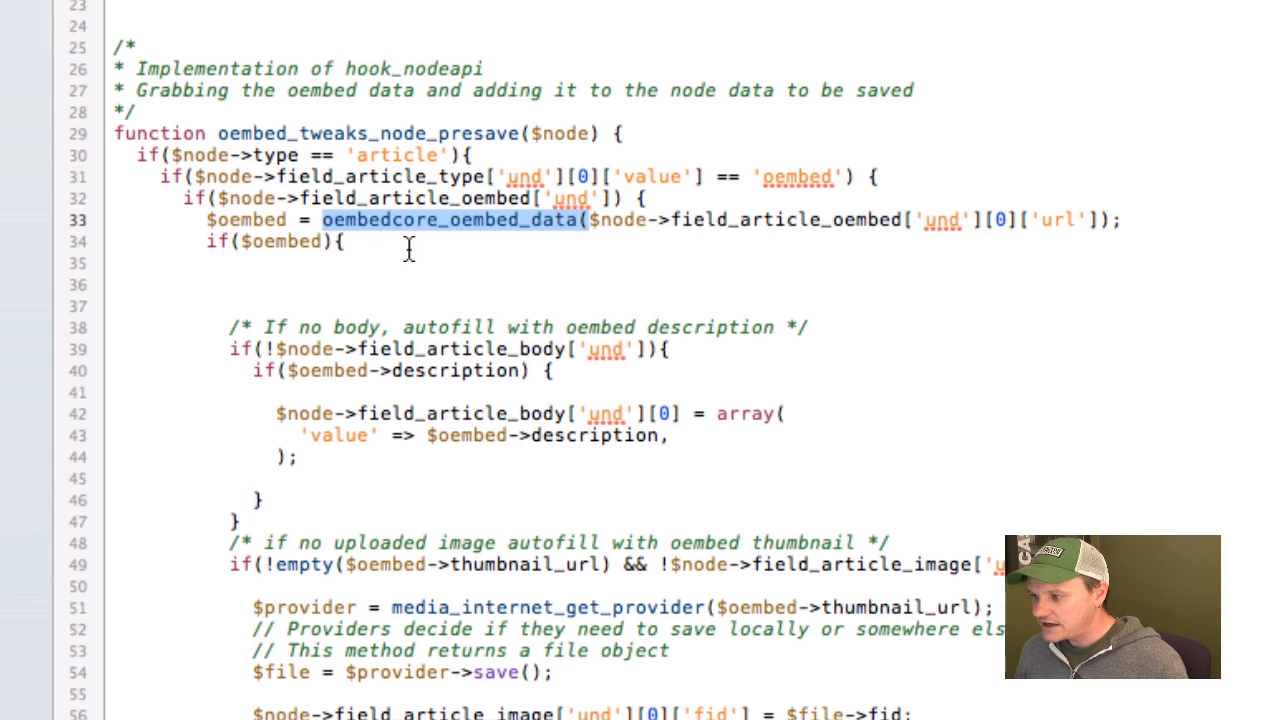
click(775, 244)
drag(590, 220, 1096, 218)
key(super+Tab)
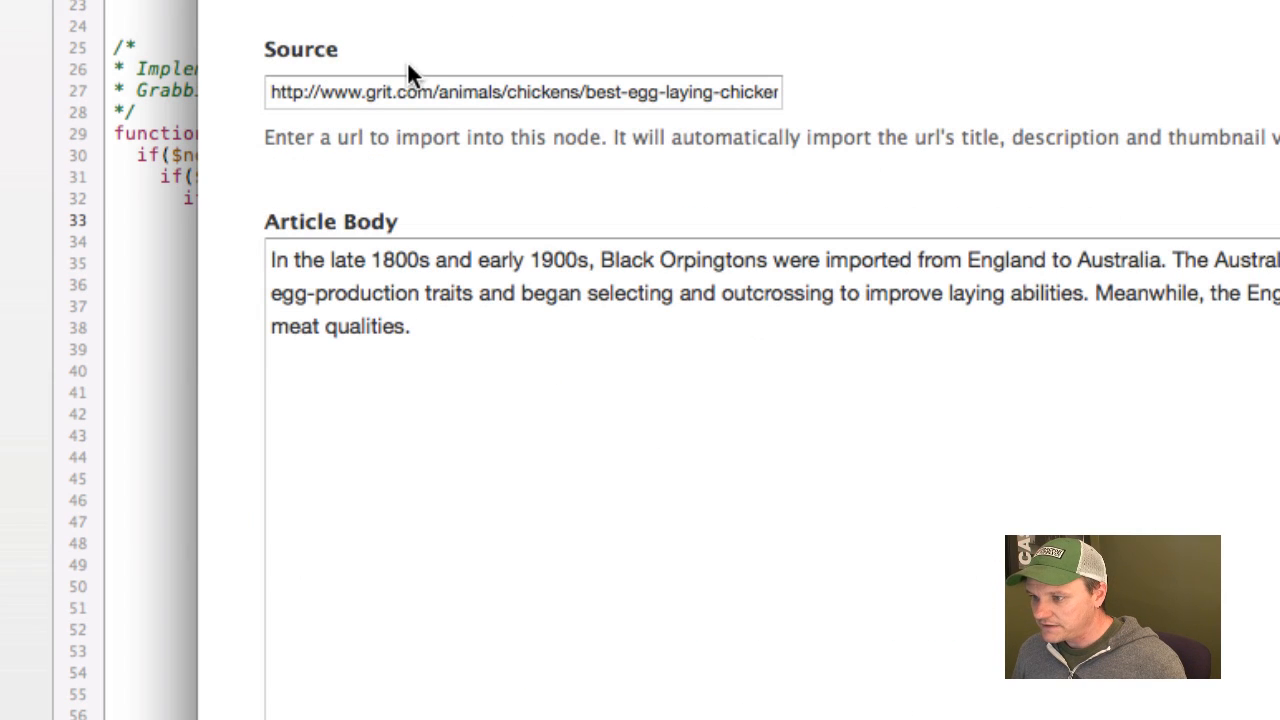
click(151, 100)
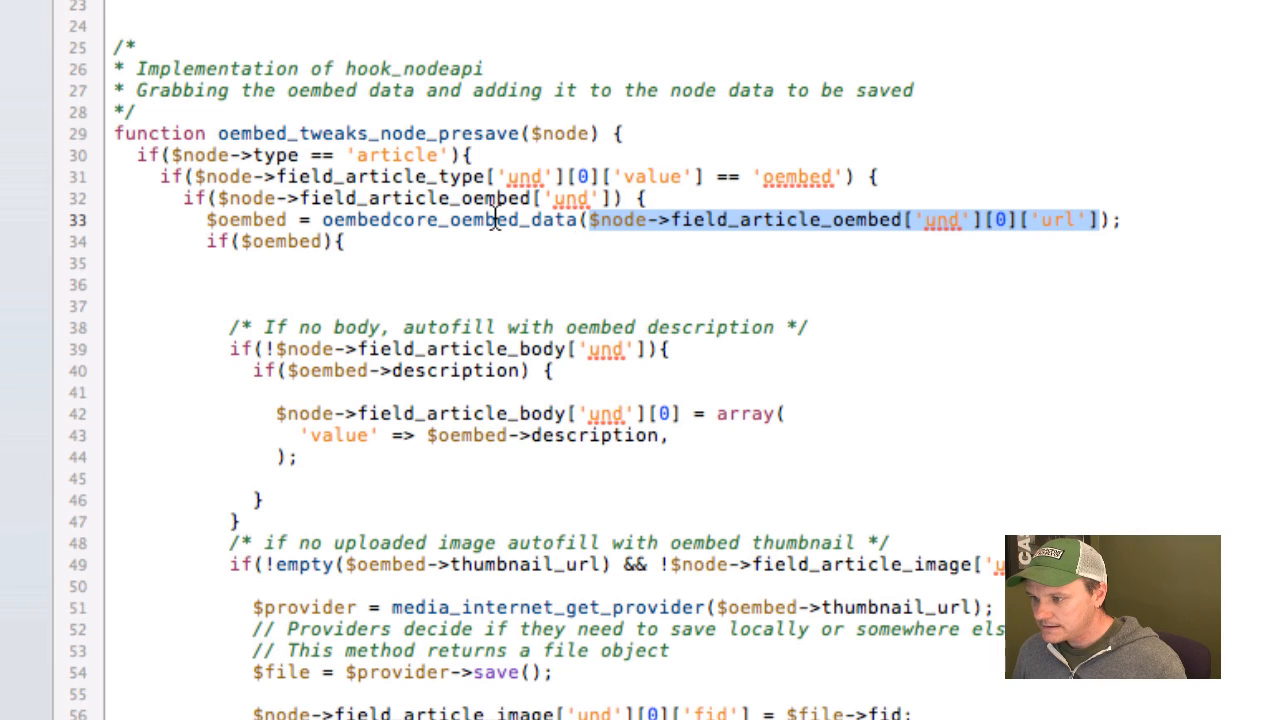
click(530, 222)
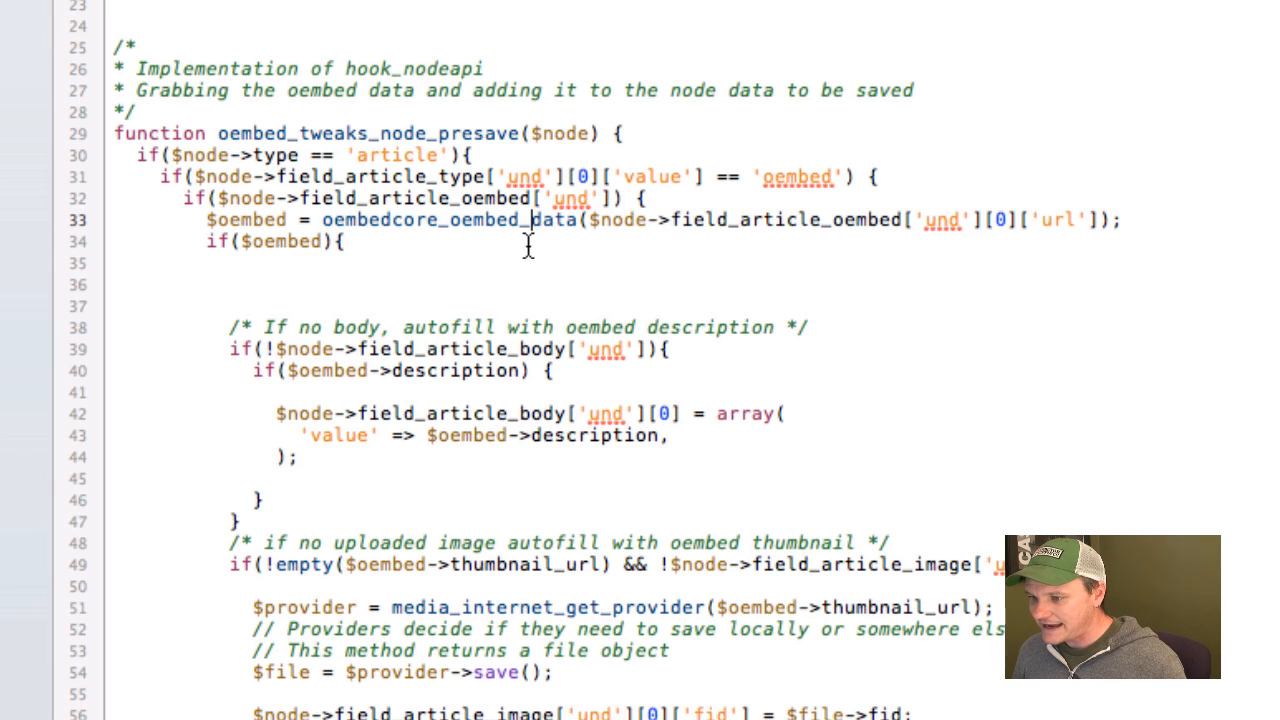
Examine the $oembed check and how $oembed->description fills an empty article body in the presave function.
drag(240, 241, 324, 244)
click(324, 245)
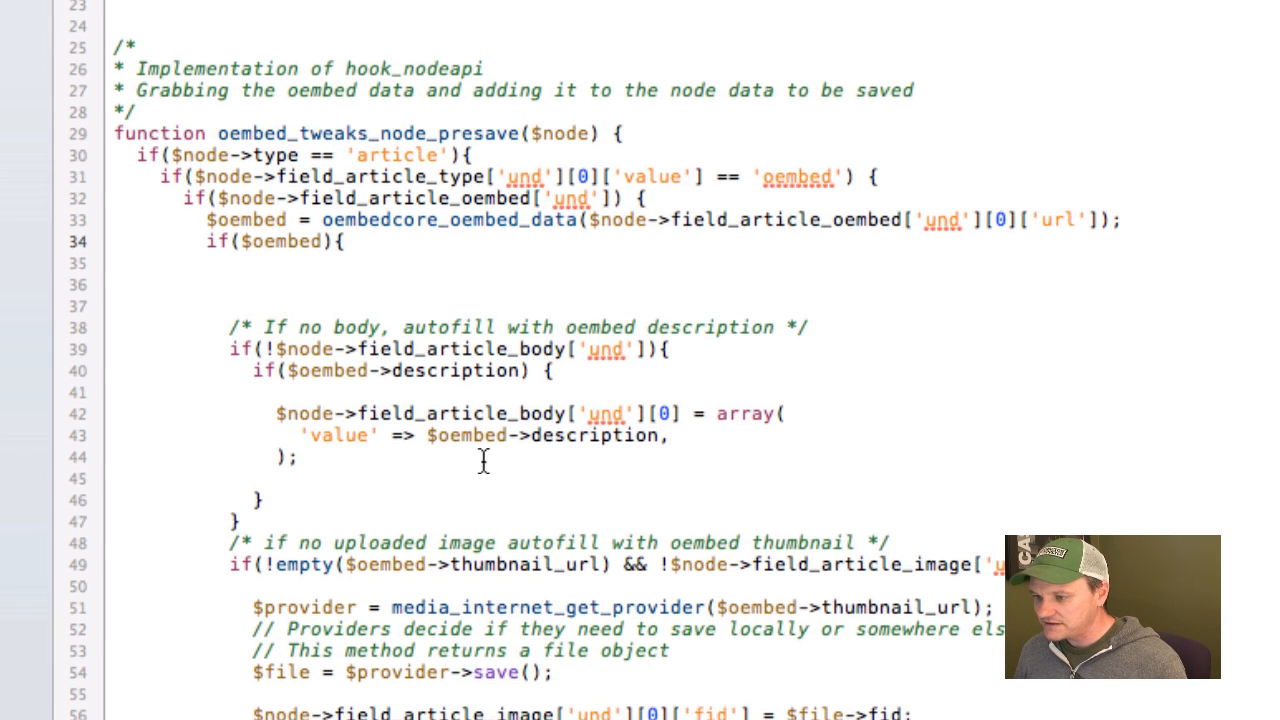
drag(427, 435, 654, 437)
click(654, 437)
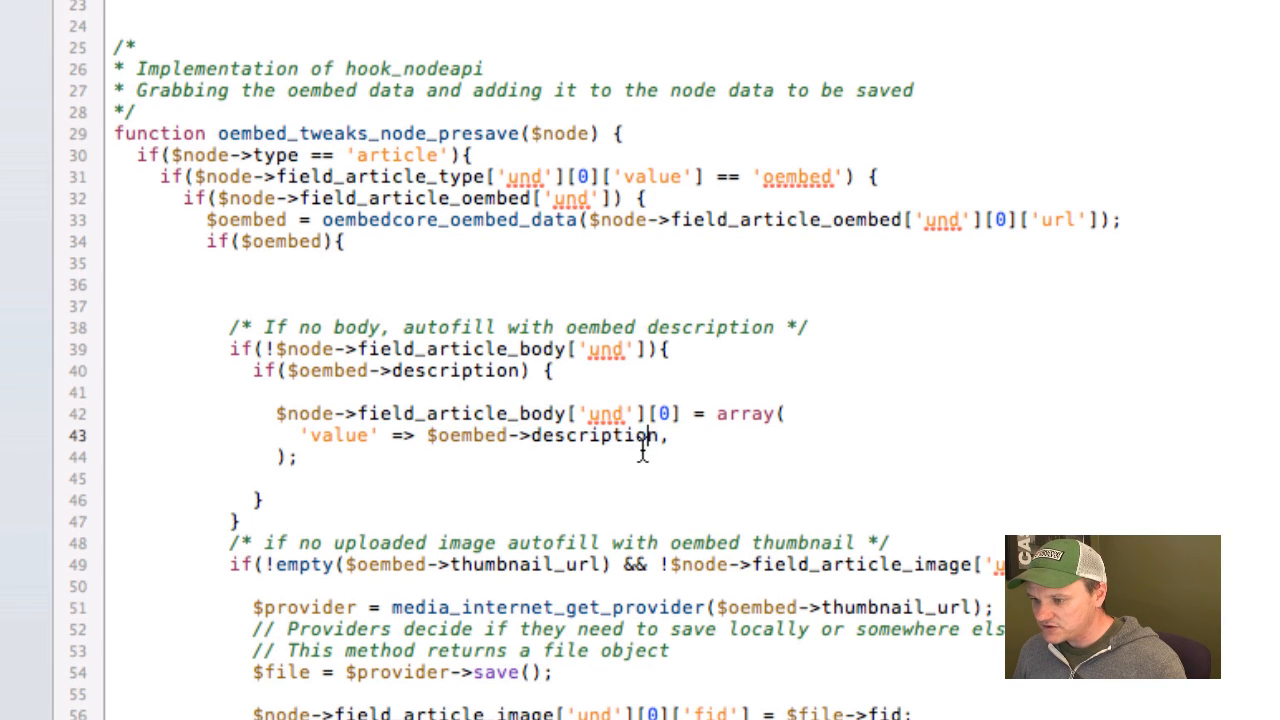
Examine the condition that checks the oEmbed thumbnail_url and whether field_article_image is empty.
scroll(491, 480, down, 3)
scroll(236, 490, down, 5)
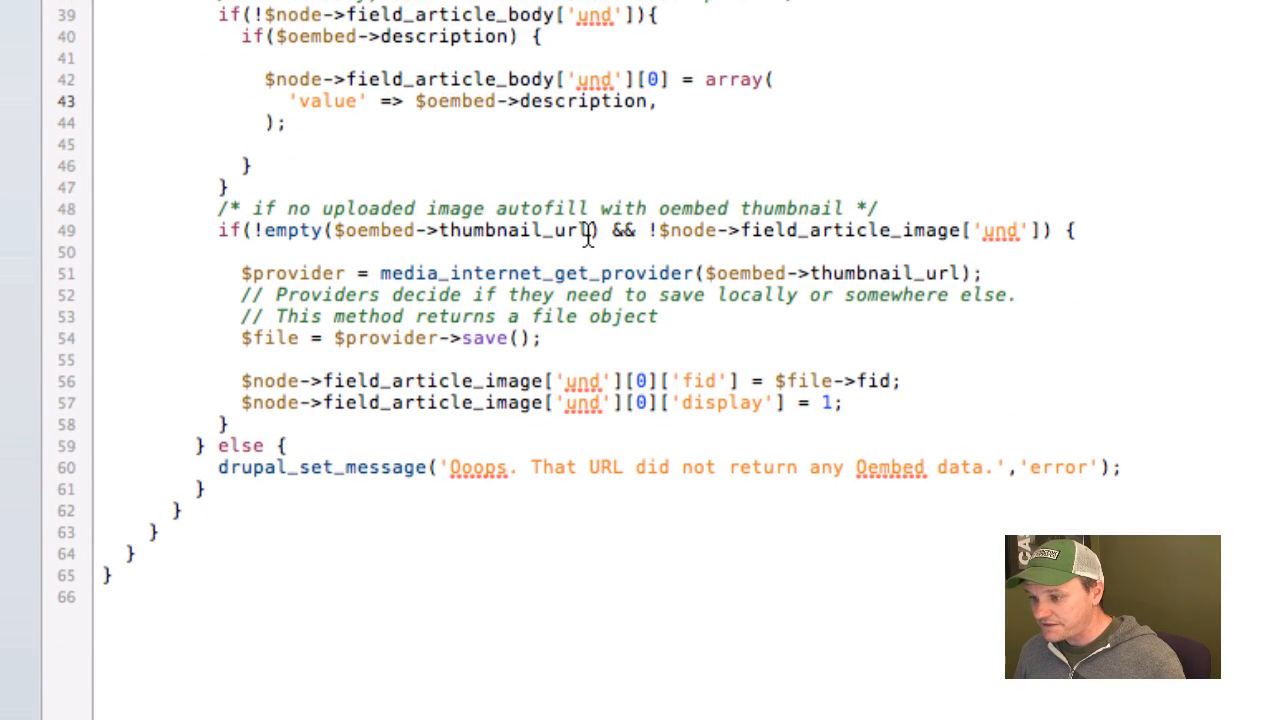
drag(590, 231, 441, 230)
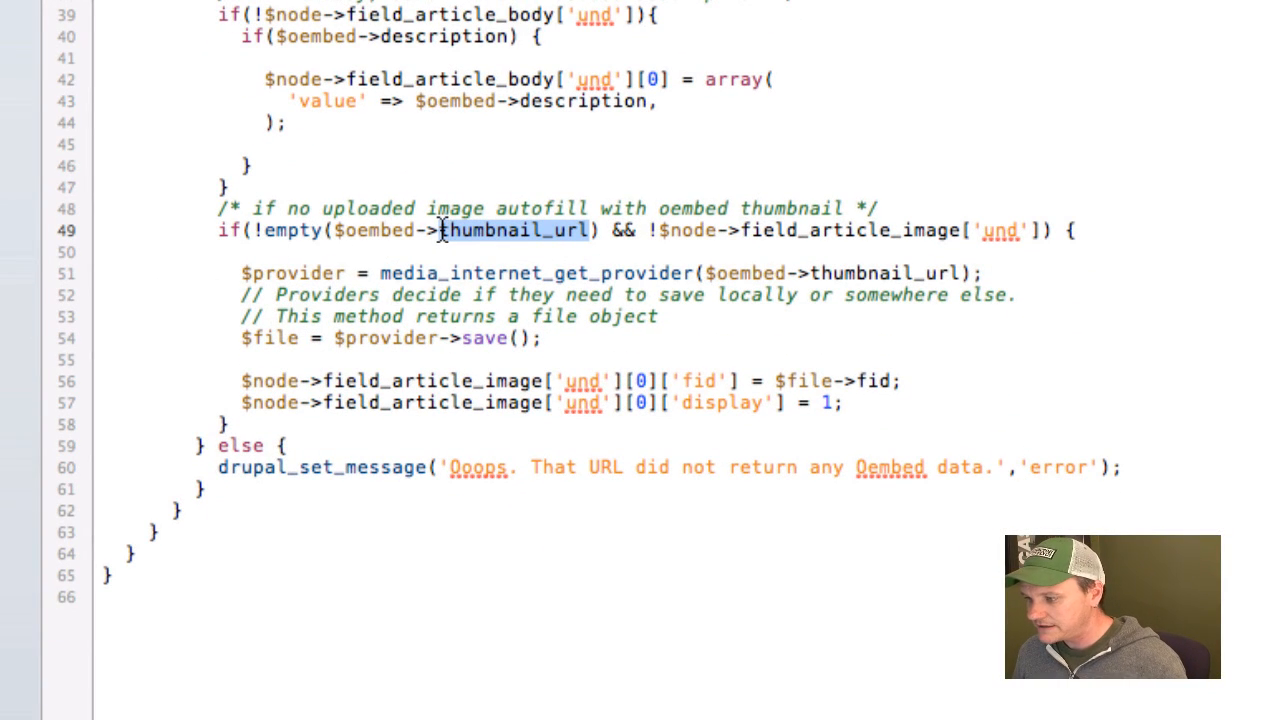
click(441, 230)
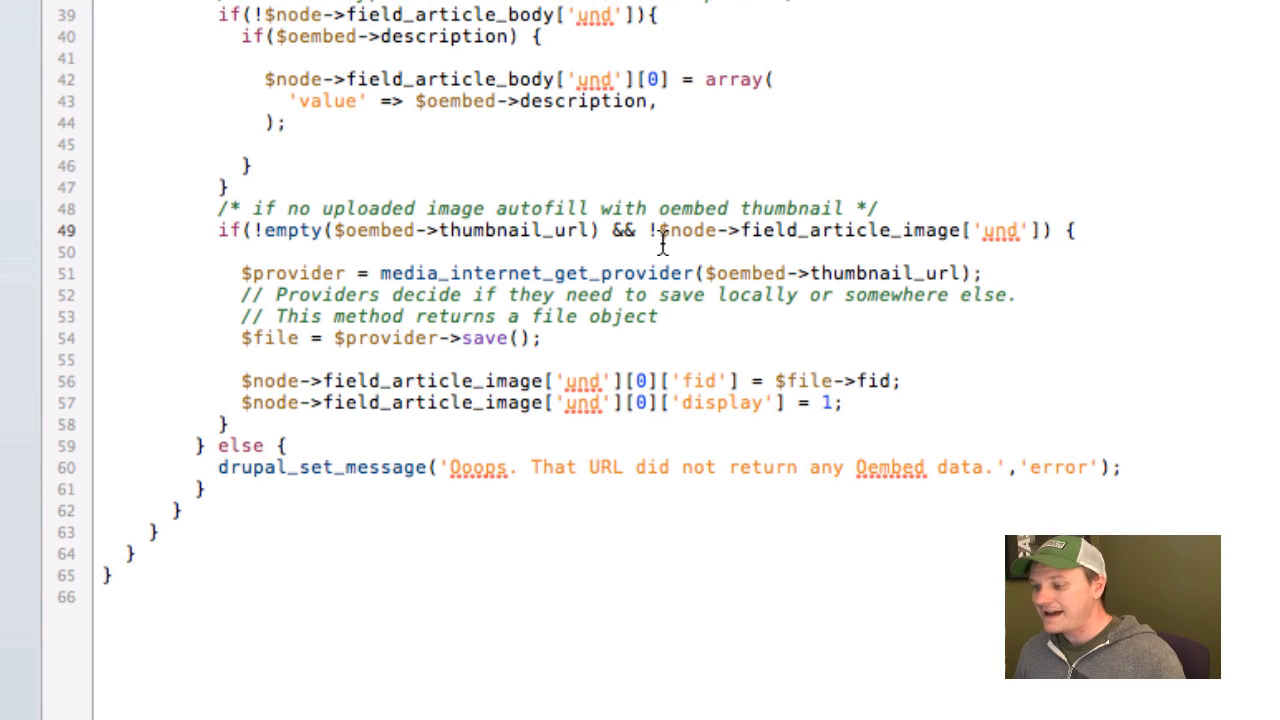
drag(658, 230, 1019, 231)
click(1019, 231)
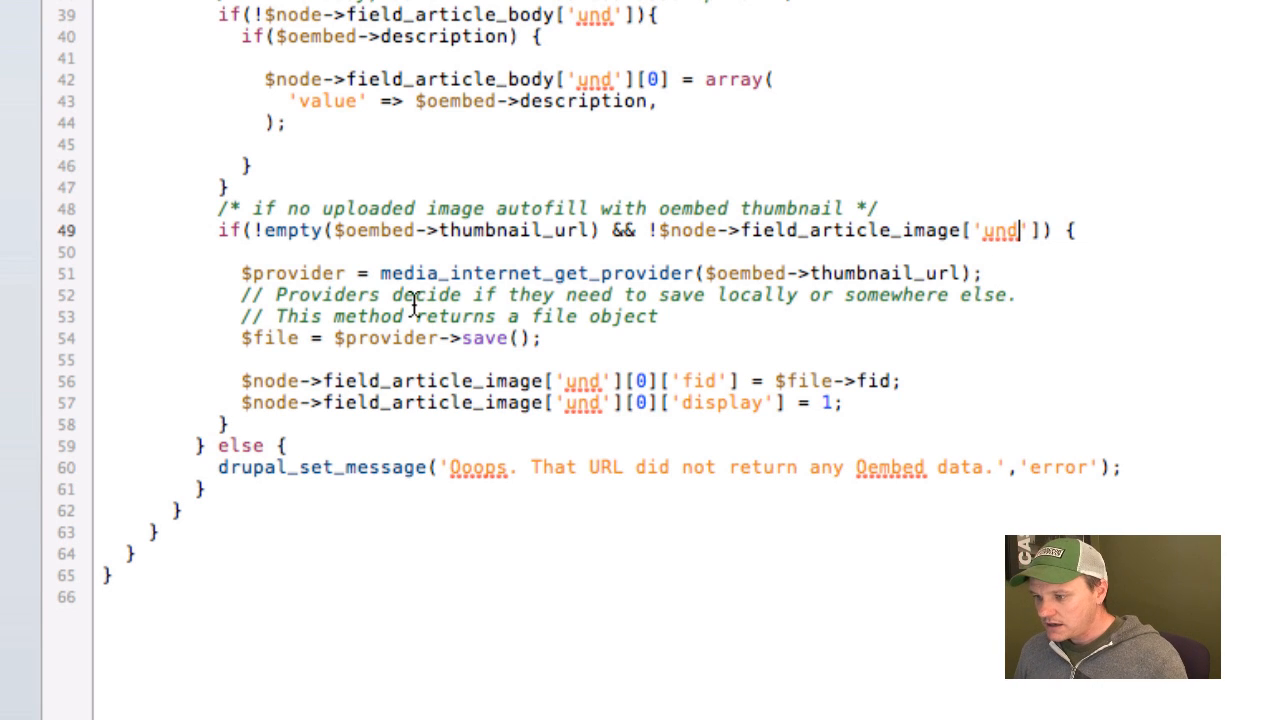
Examine how media_internet_get_provider saves the thumbnail and fills field_article_image, through to the missing-data error message.
drag(380, 273, 693, 276)
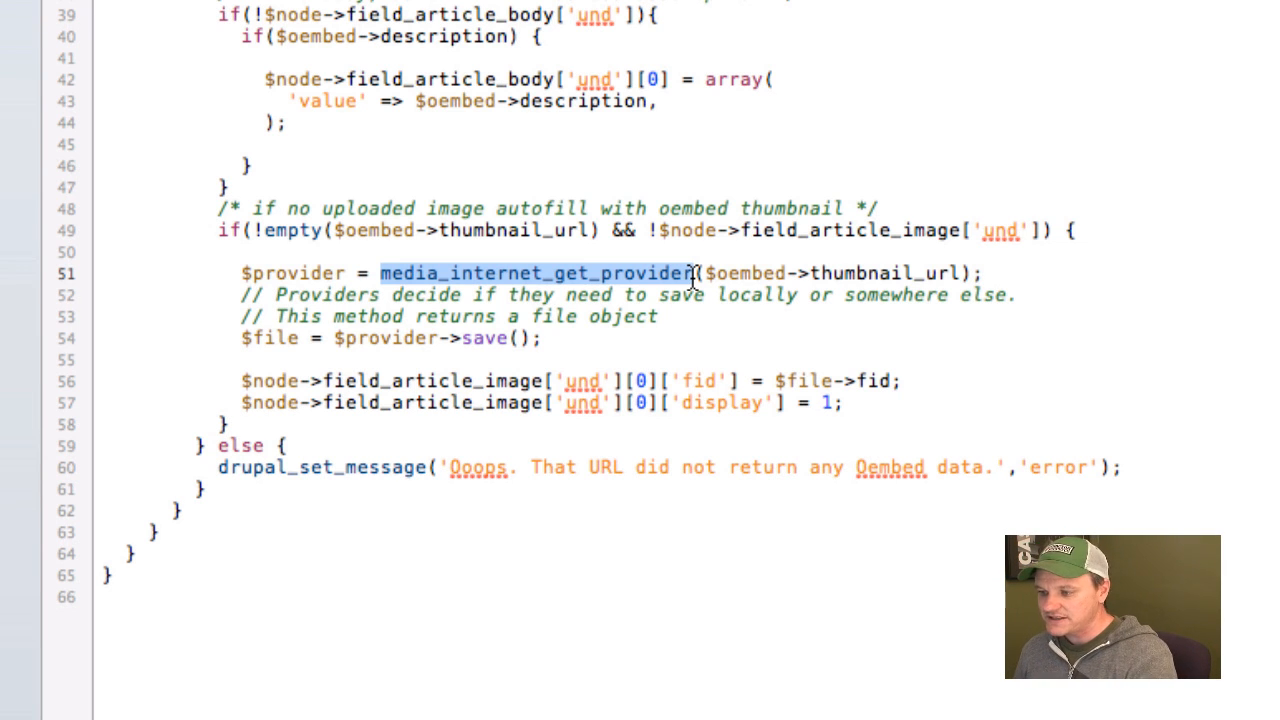
click(772, 283)
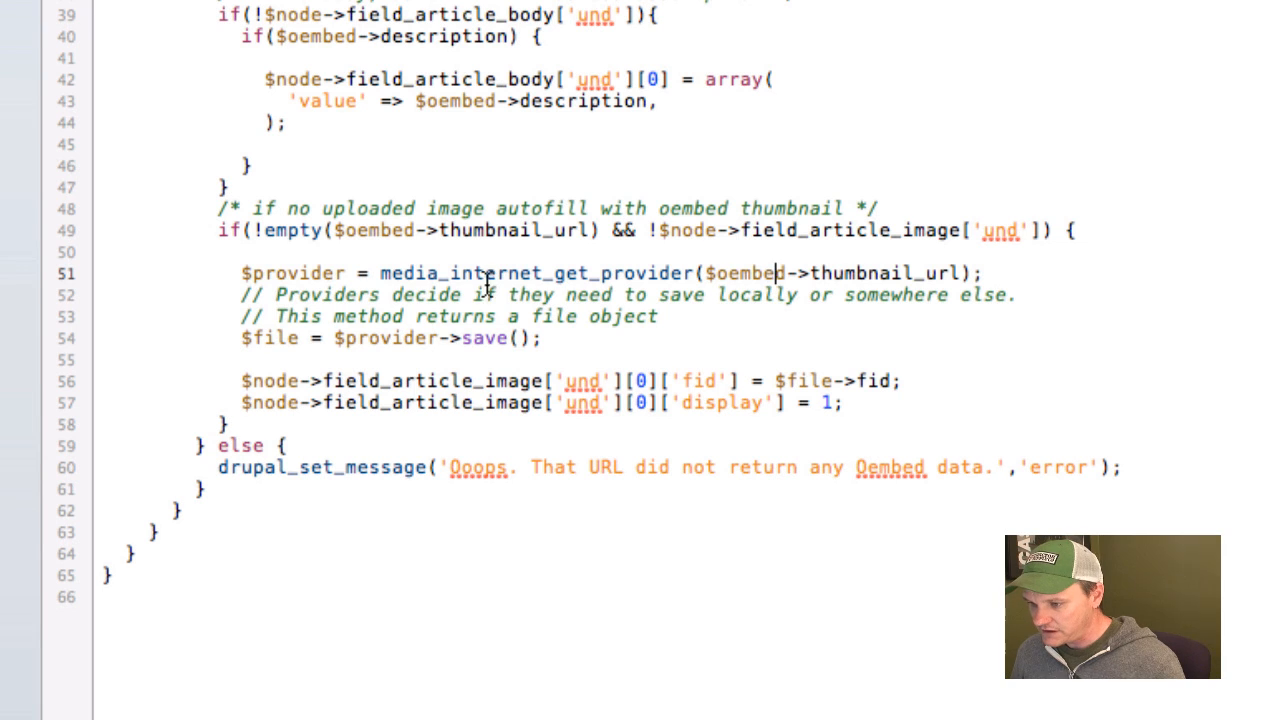
drag(390, 280, 508, 278)
click(508, 278)
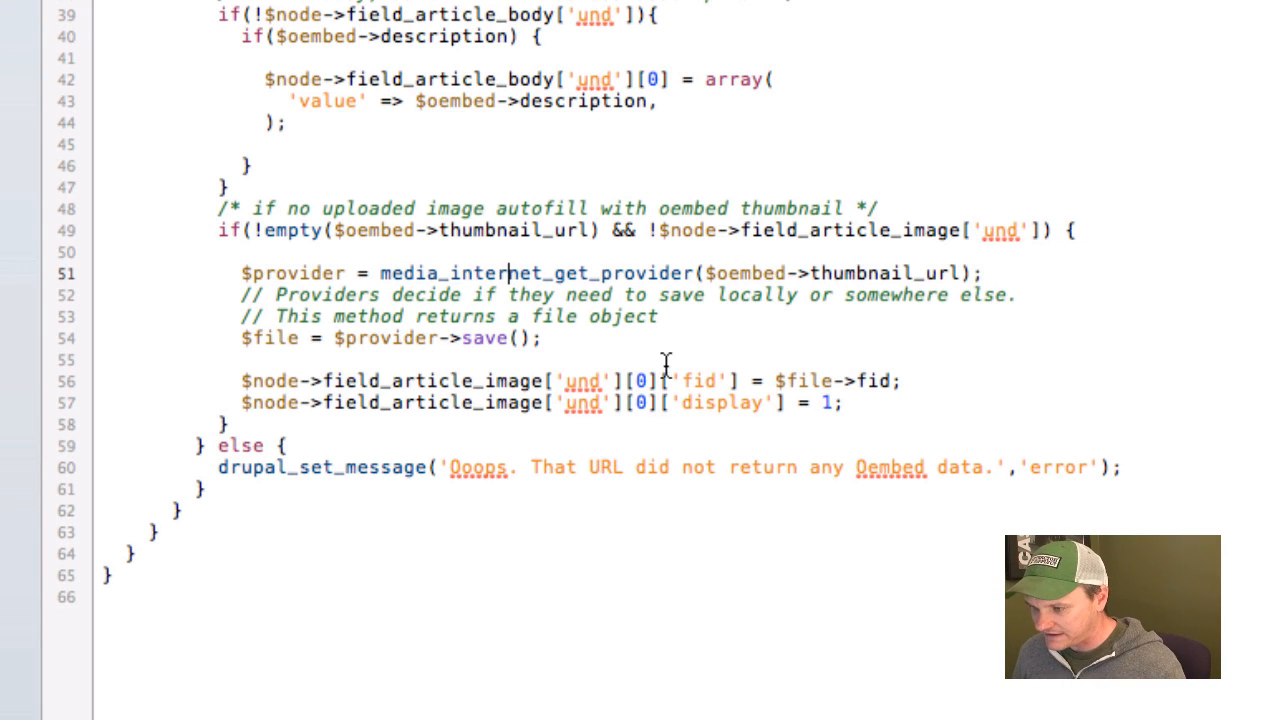
drag(538, 338, 275, 340)
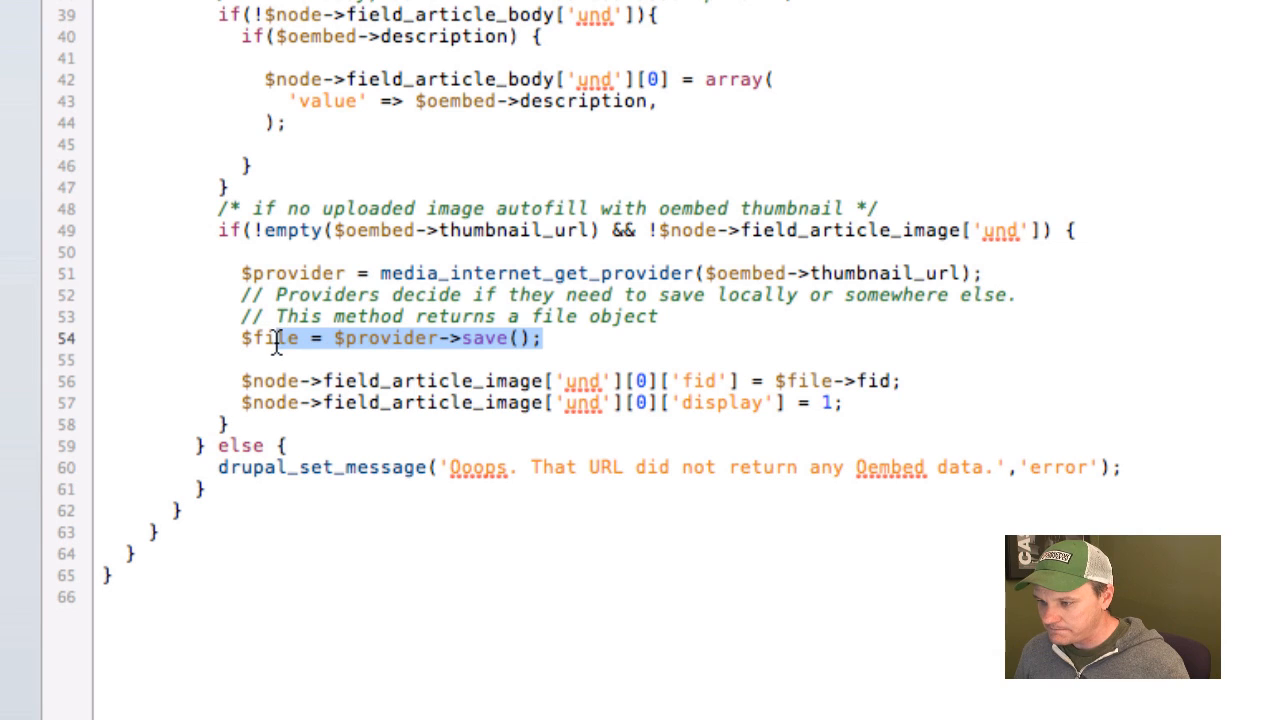
click(278, 340)
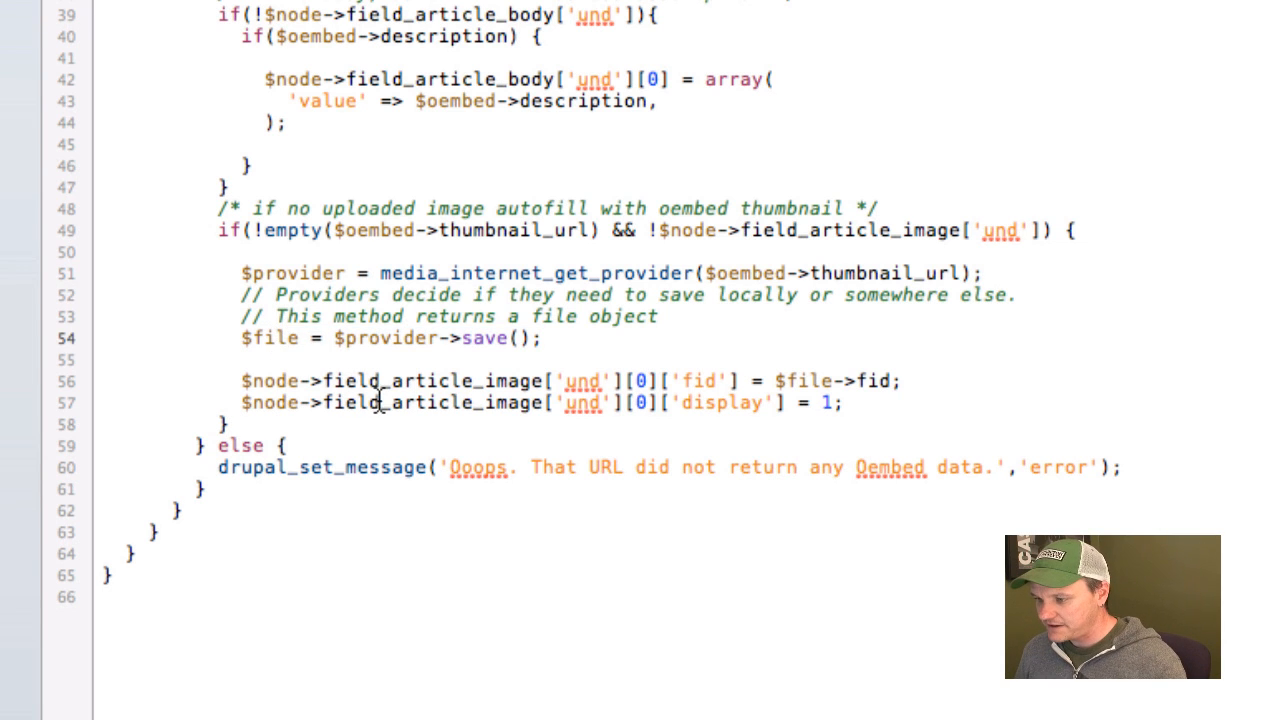
drag(864, 405, 309, 376)
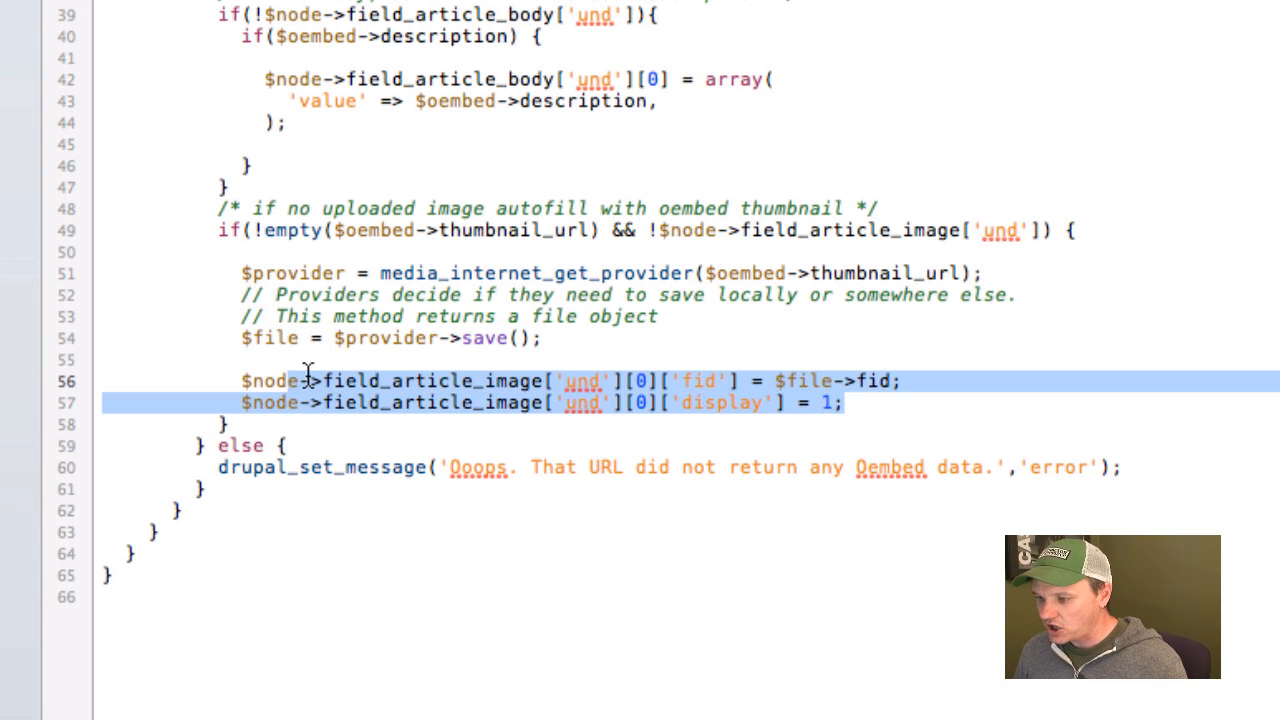
click(309, 376)
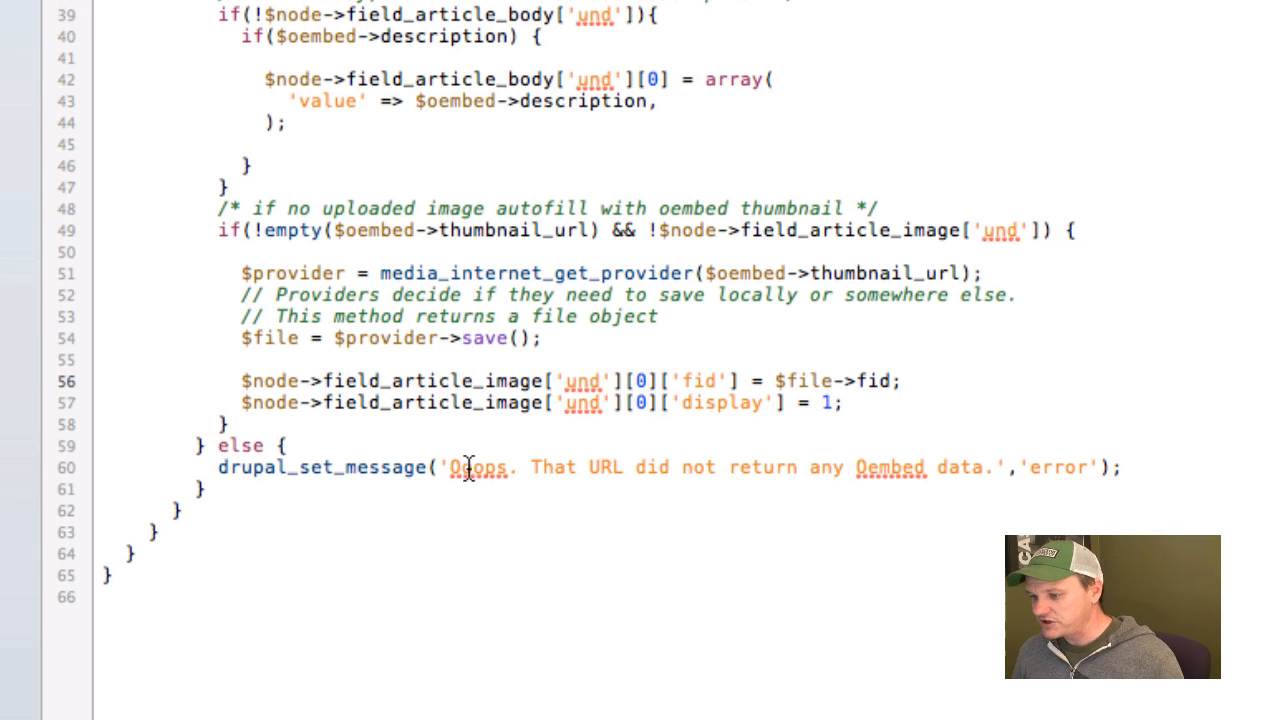
click(617, 482)
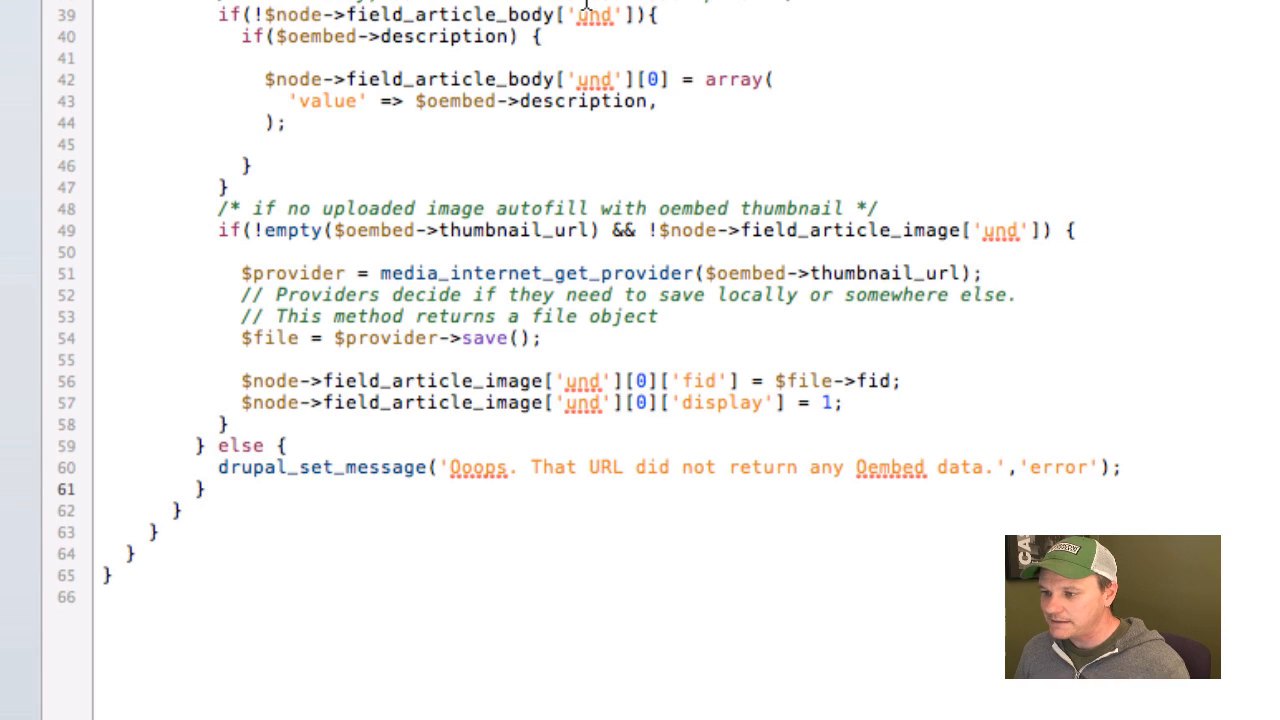
Review the custom field names field_article_type and field_article_body used in oembed_tweaks_node_presave.
scroll(291, 134, up, 5)
drag(266, 140, 481, 139)
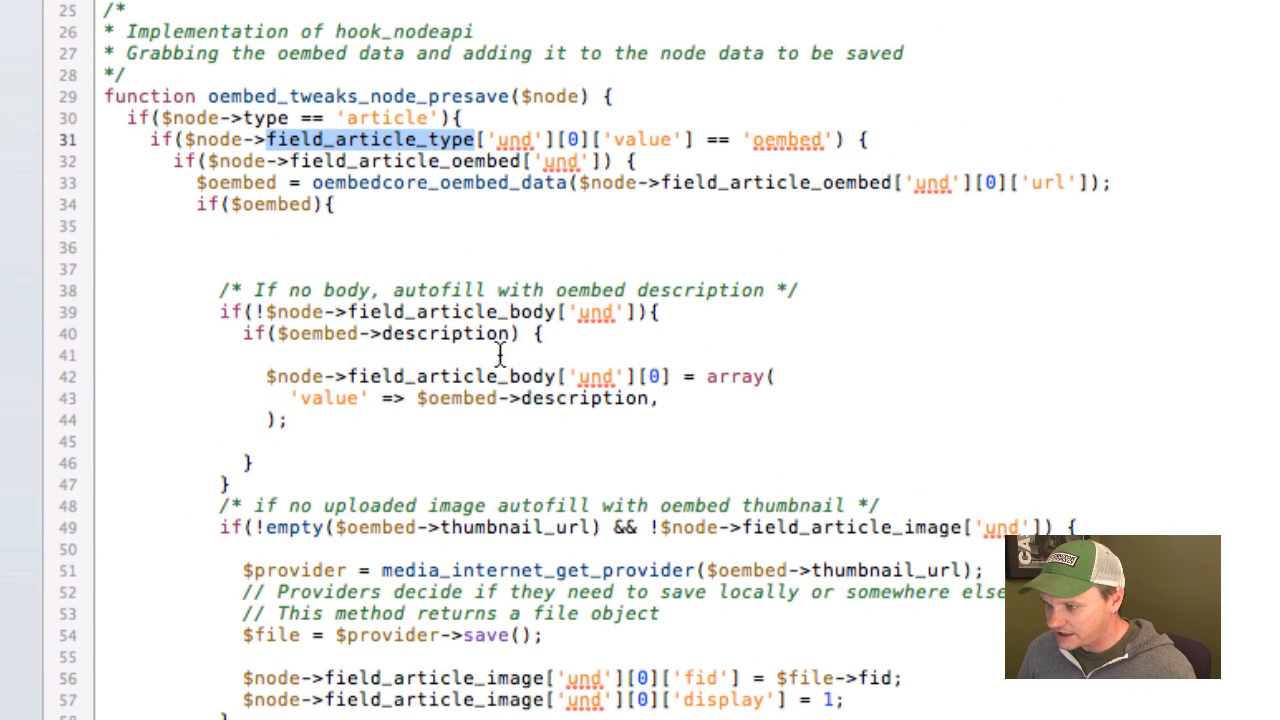
click(500, 416)
drag(349, 313, 556, 313)
click(545, 336)
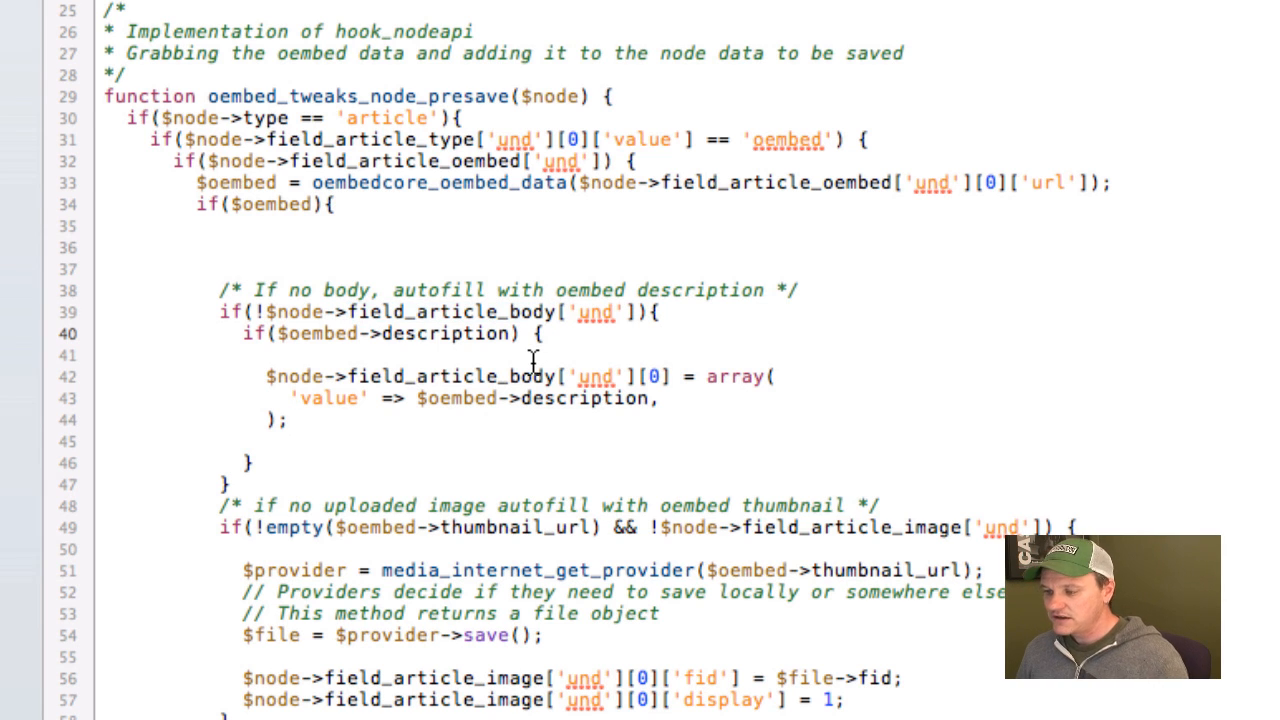